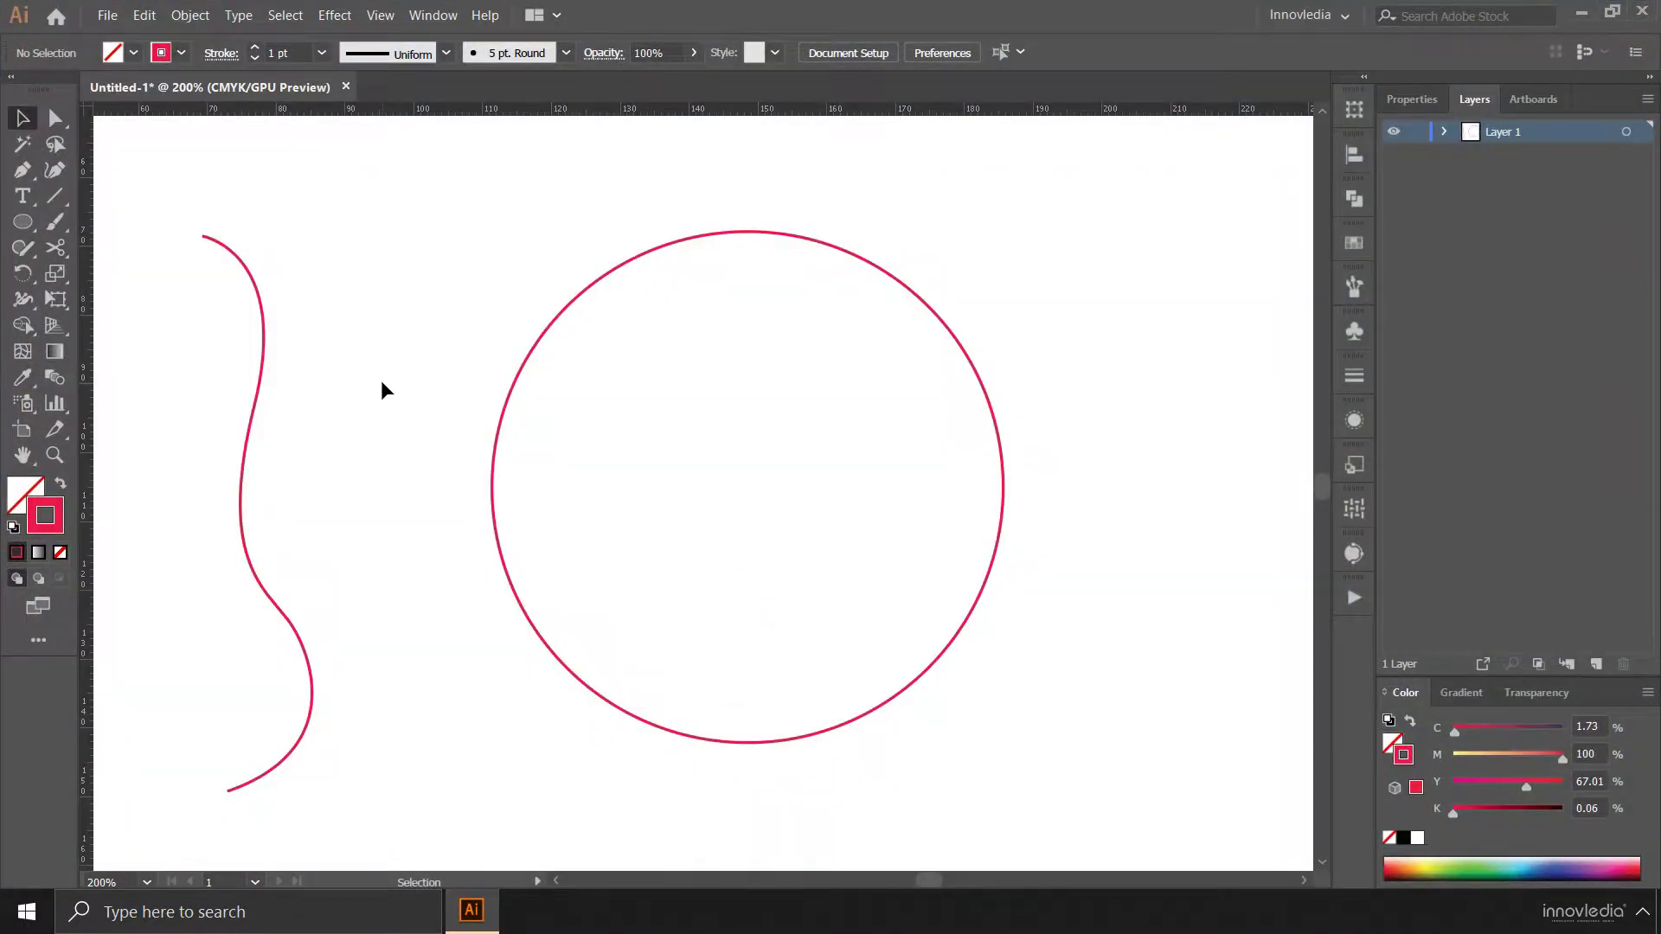
# Step: Select the red circle on its own, leaving the wavy line unselected
pyautogui.moveTo(657, 195); pyautogui.dragTo(729, 274)
pyautogui.moveTo(315, 315); pyautogui.dragTo(190, 407)
pyautogui.click(1140, 337)
pyautogui.moveTo(828, 169); pyautogui.dragTo(749, 398)
pyautogui.moveTo(147, 329); pyautogui.dragTo(350, 502)
pyautogui.click(417, 437)
pyautogui.moveTo(522, 211); pyautogui.dragTo(833, 342)
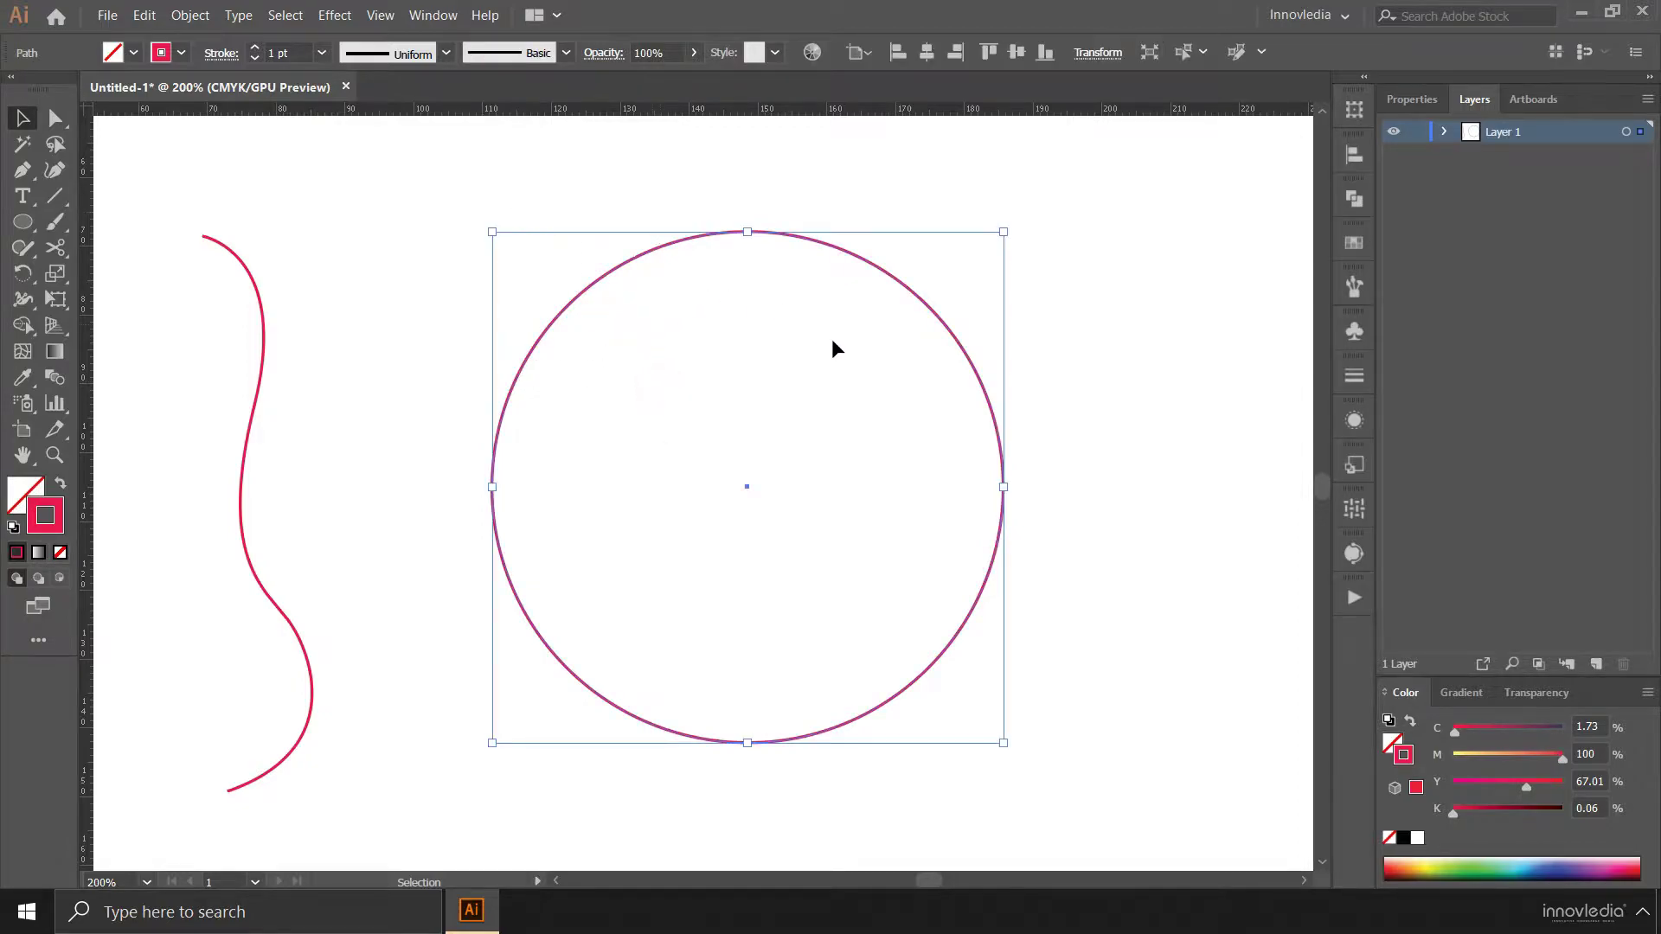
# Step: Cut the circle with the Scissors tool at its top, right, bottom and left points
pyautogui.click(55, 247)
pyautogui.click(133, 281)
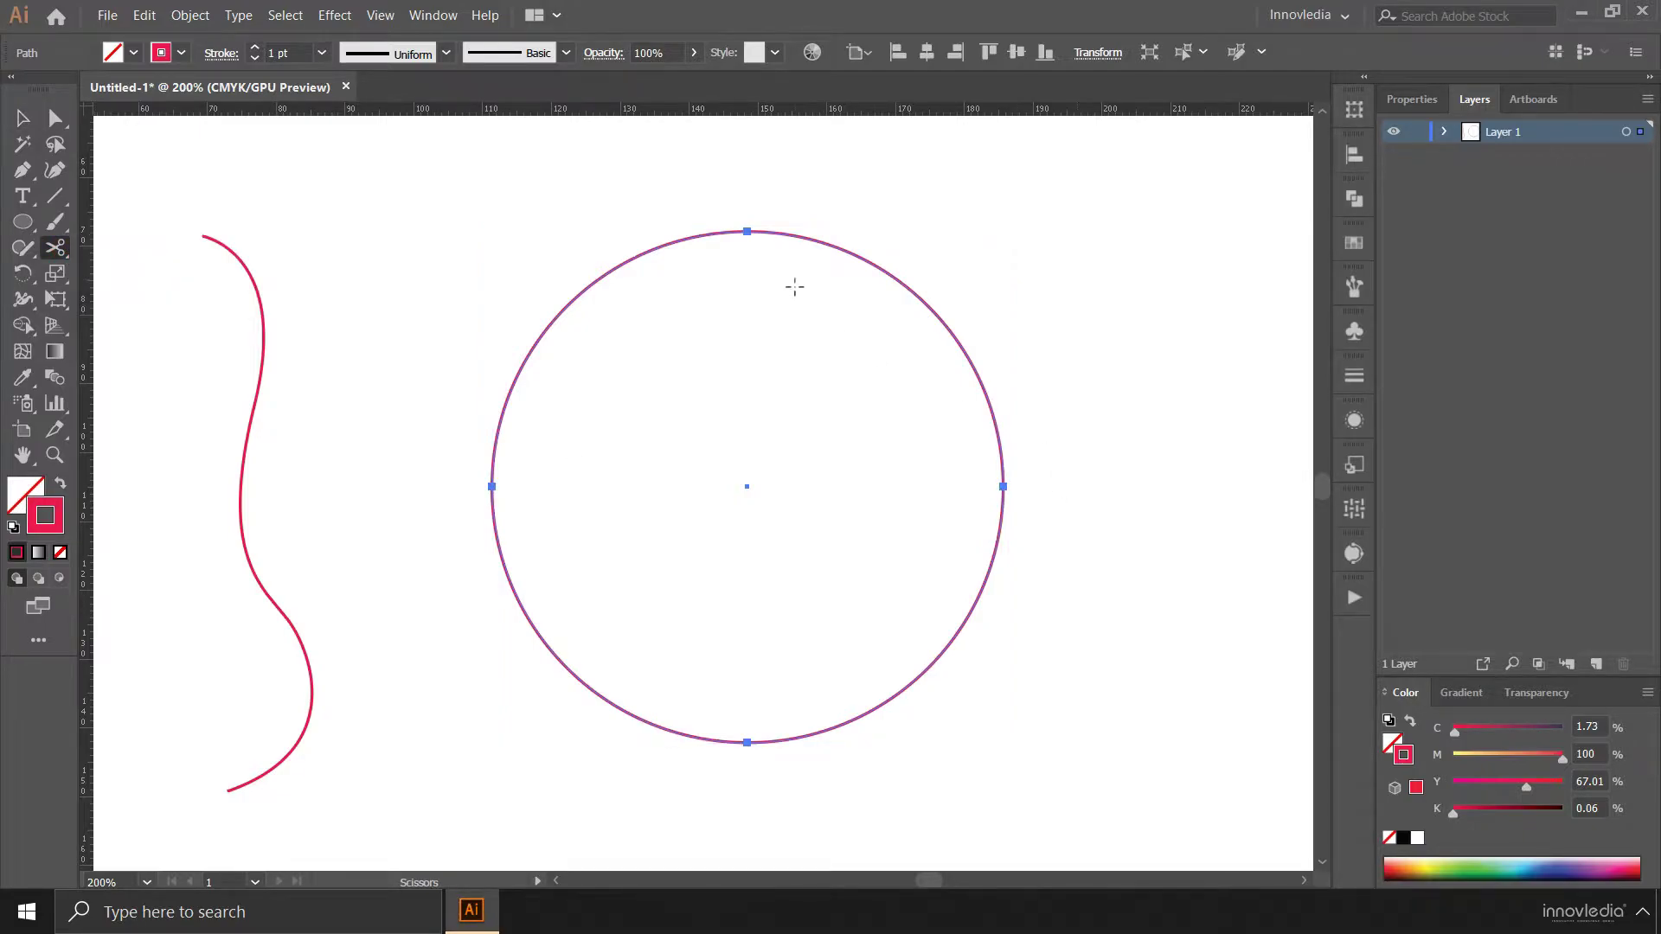
pyautogui.click(747, 231)
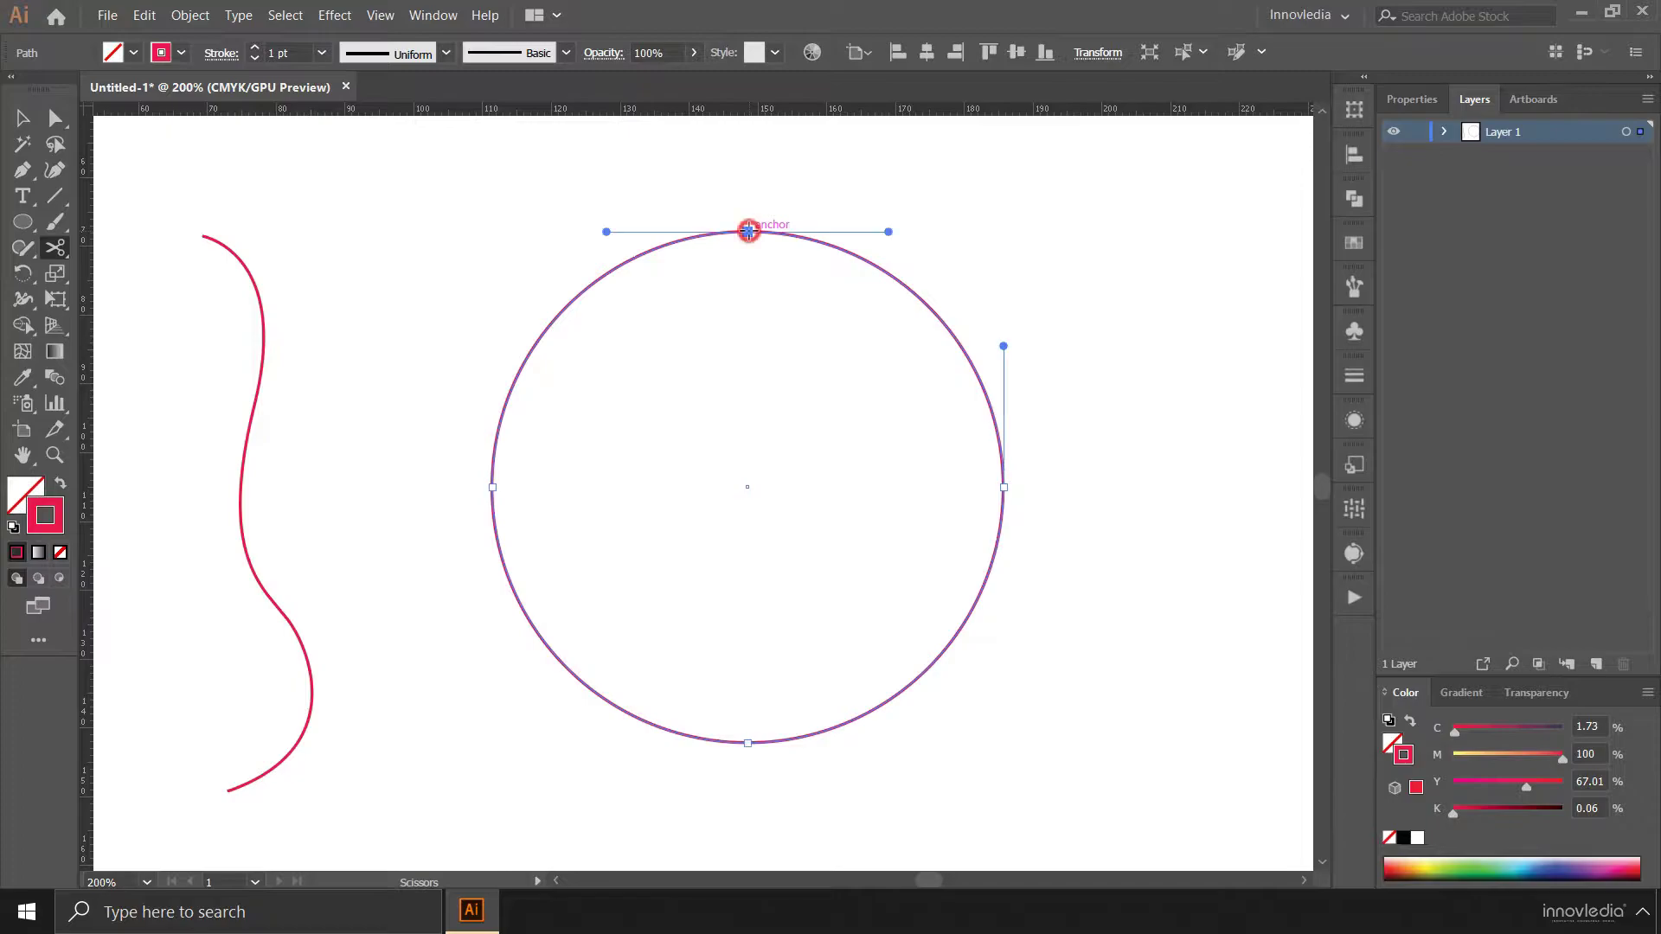
pyautogui.click(1003, 487)
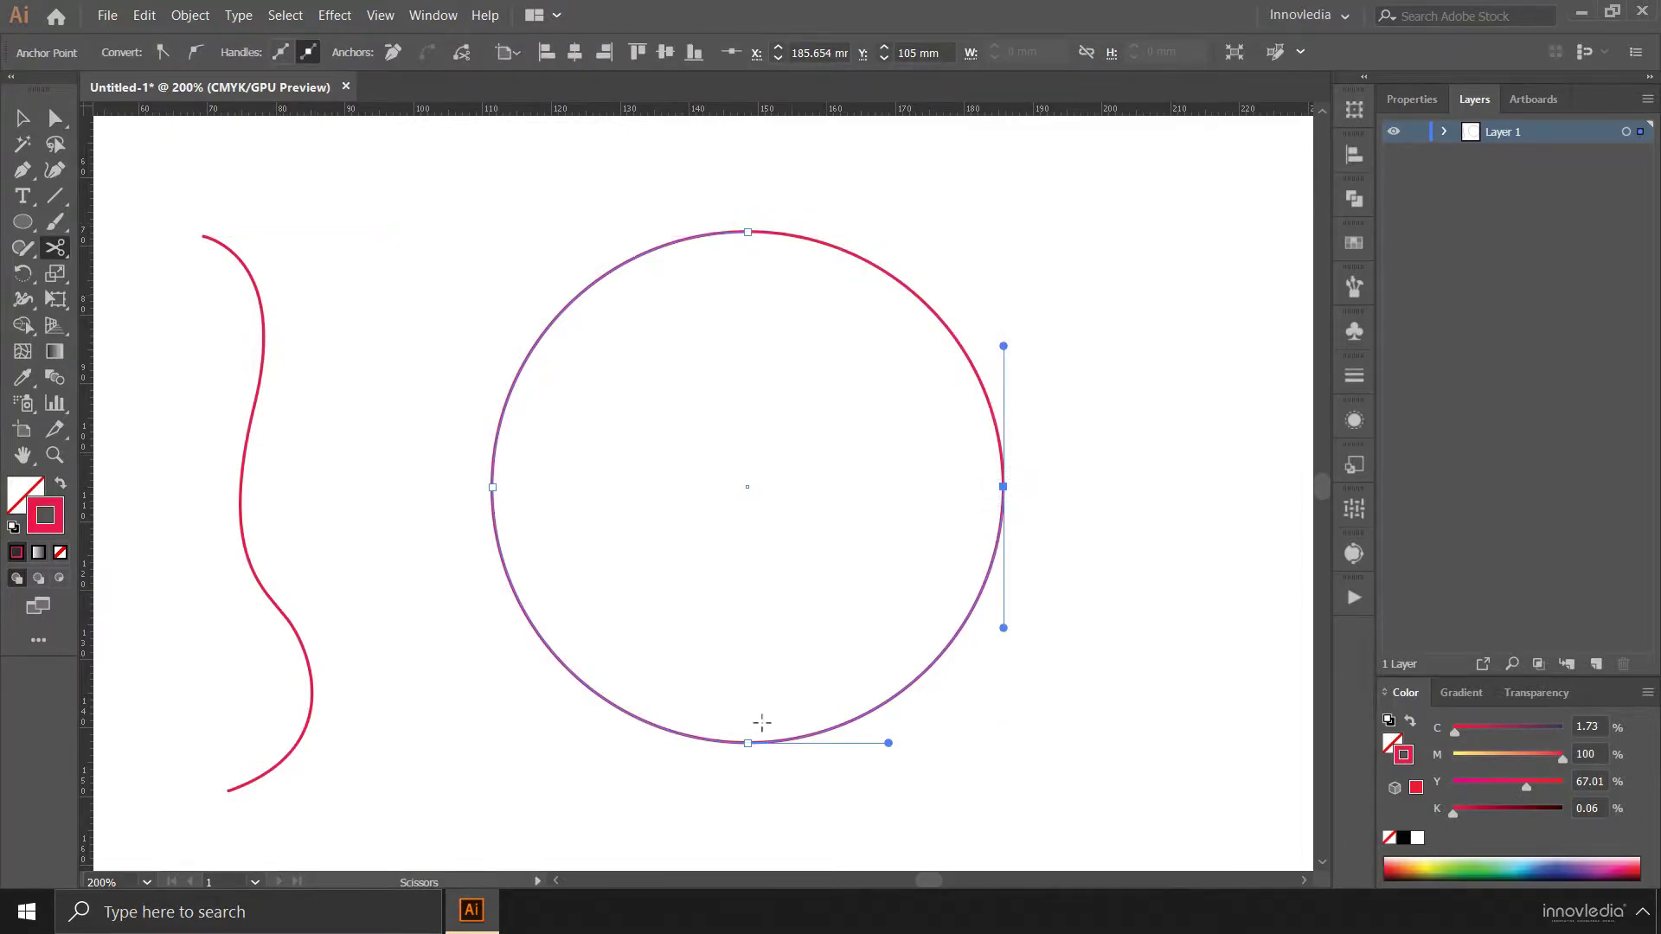
pyautogui.click(746, 741)
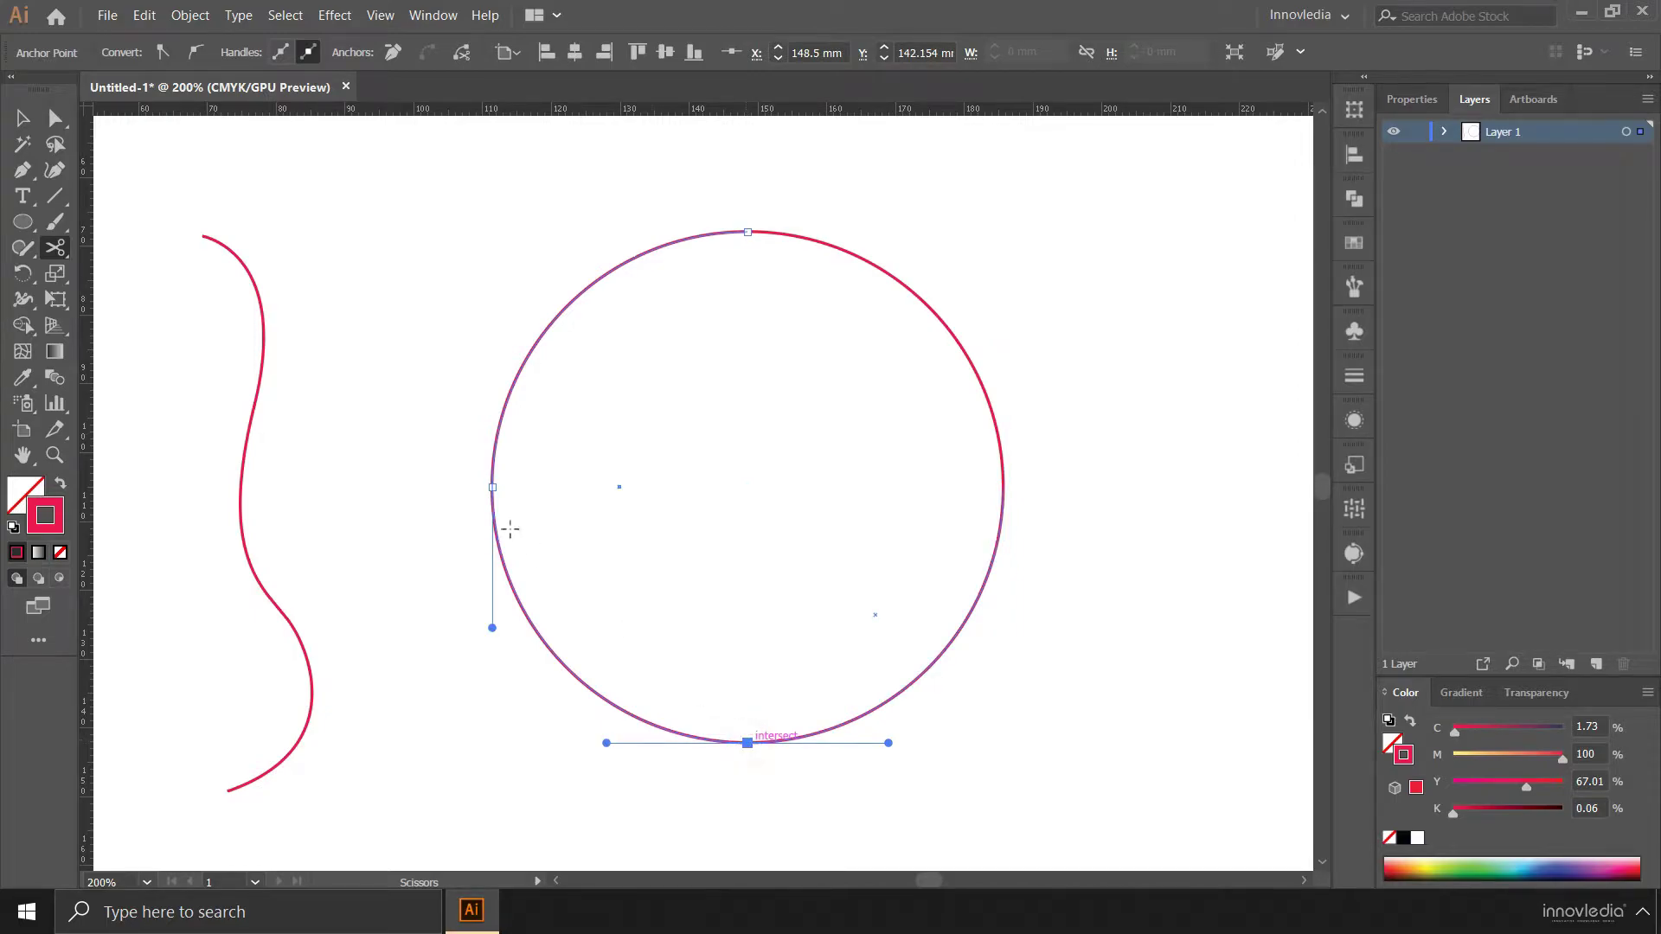
pyautogui.click(492, 487)
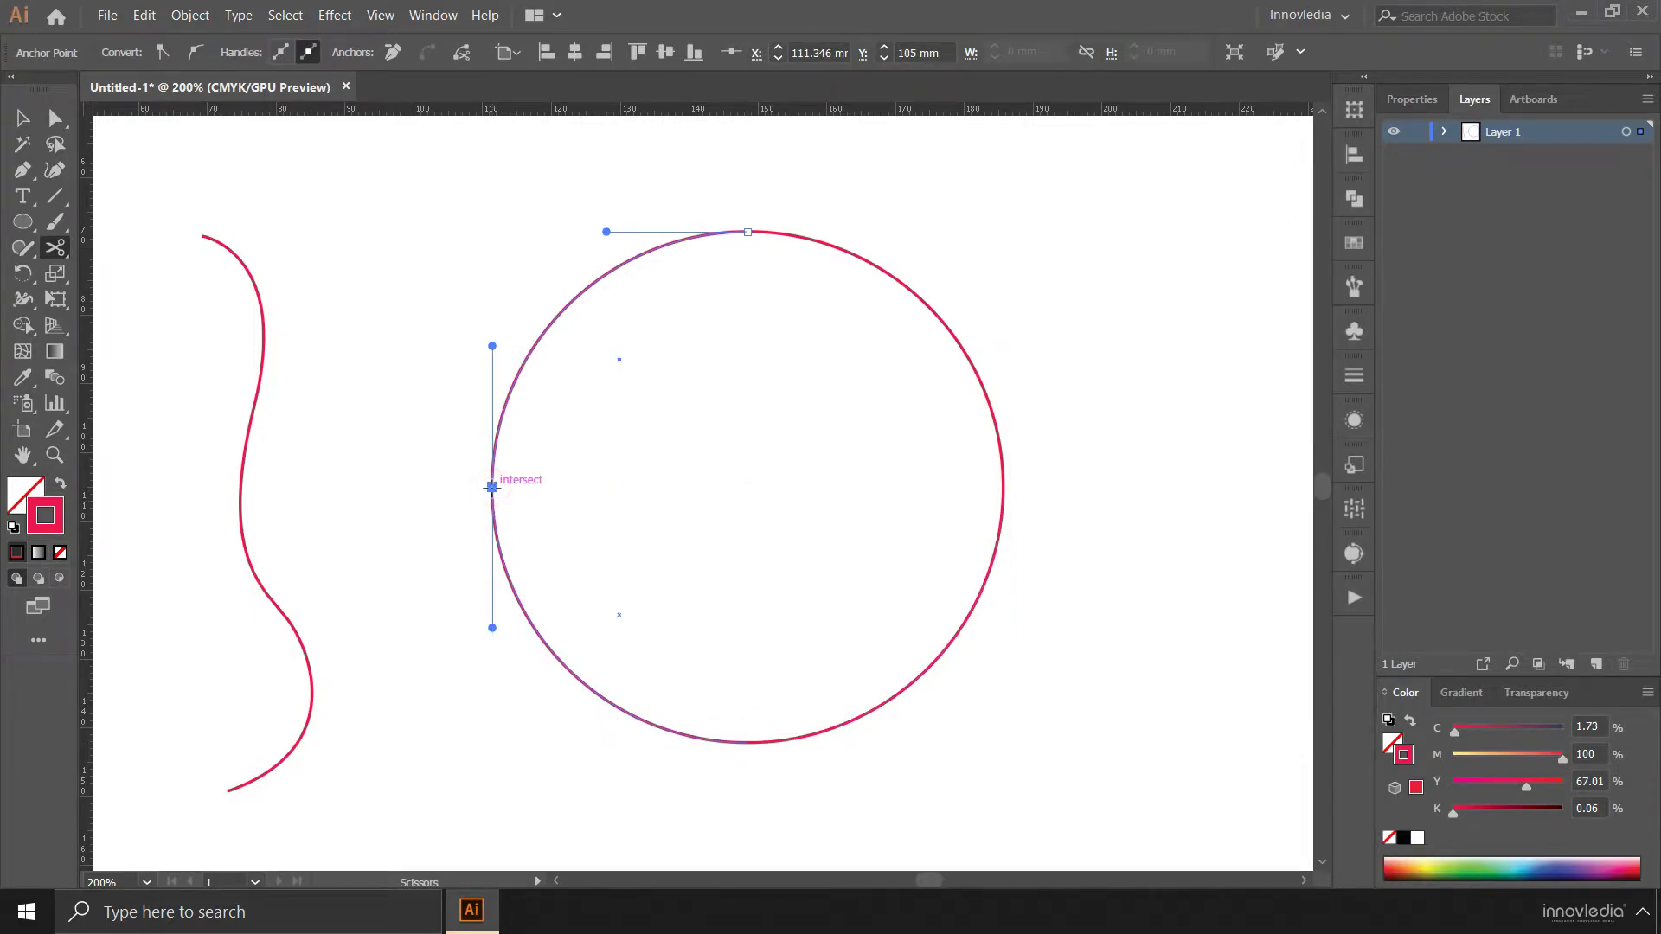
pyautogui.click(23, 118)
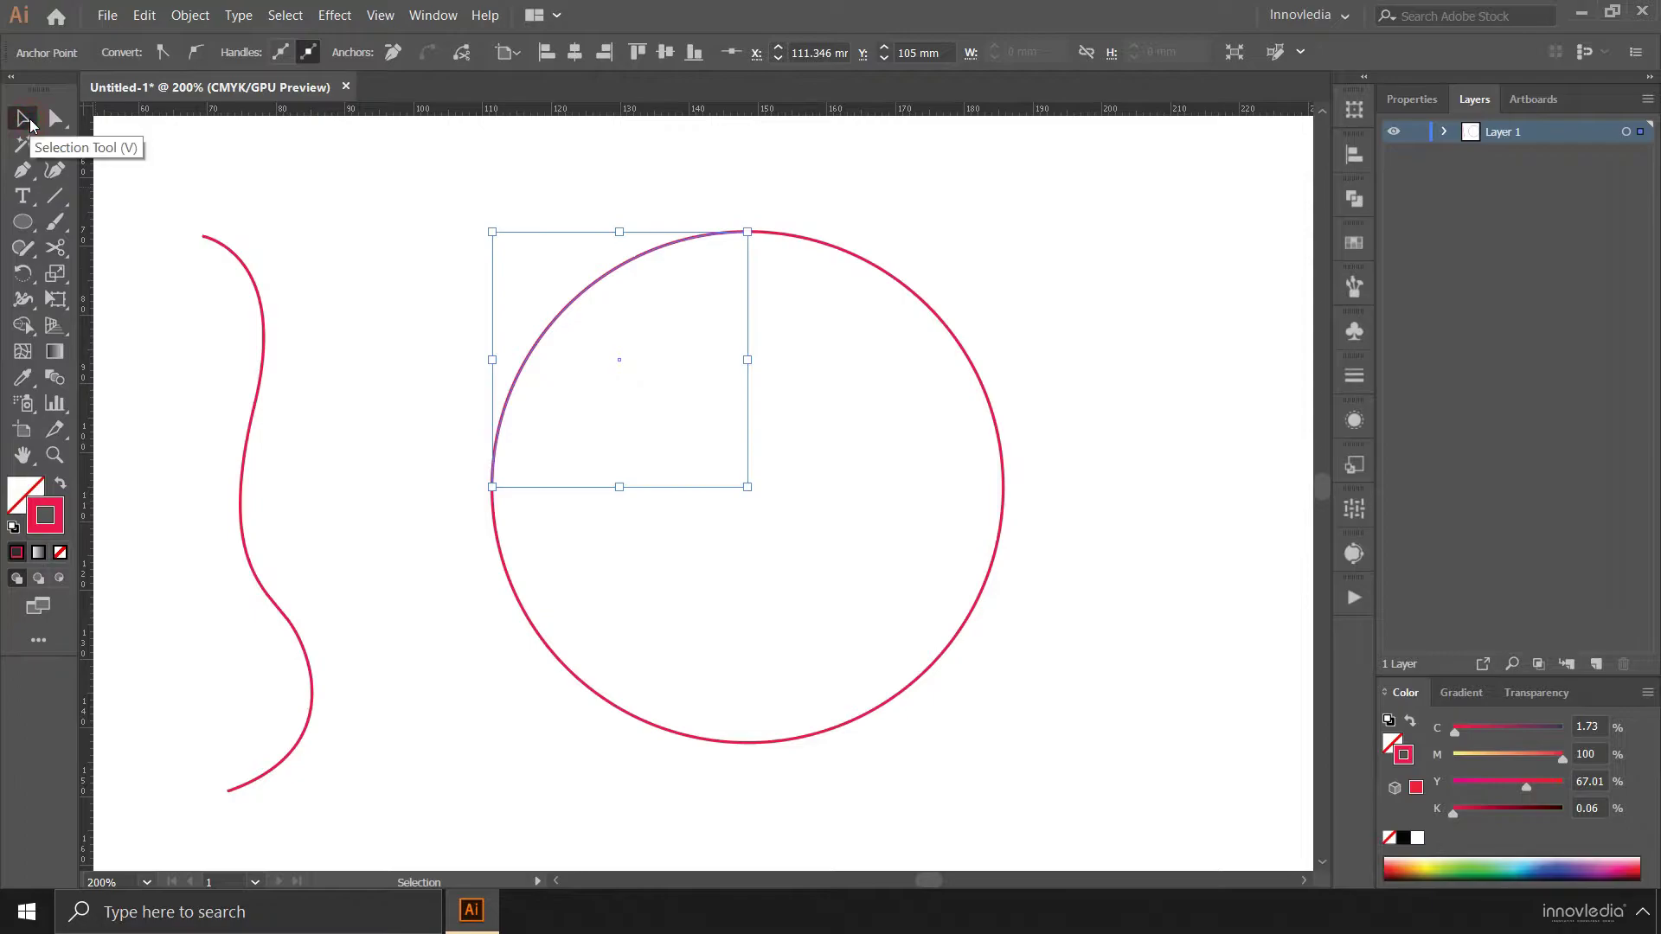
# Step: Drag the top-right arc up-right, the top-left arc up-left and the bottom-right arc down-right
pyautogui.click(362, 254)
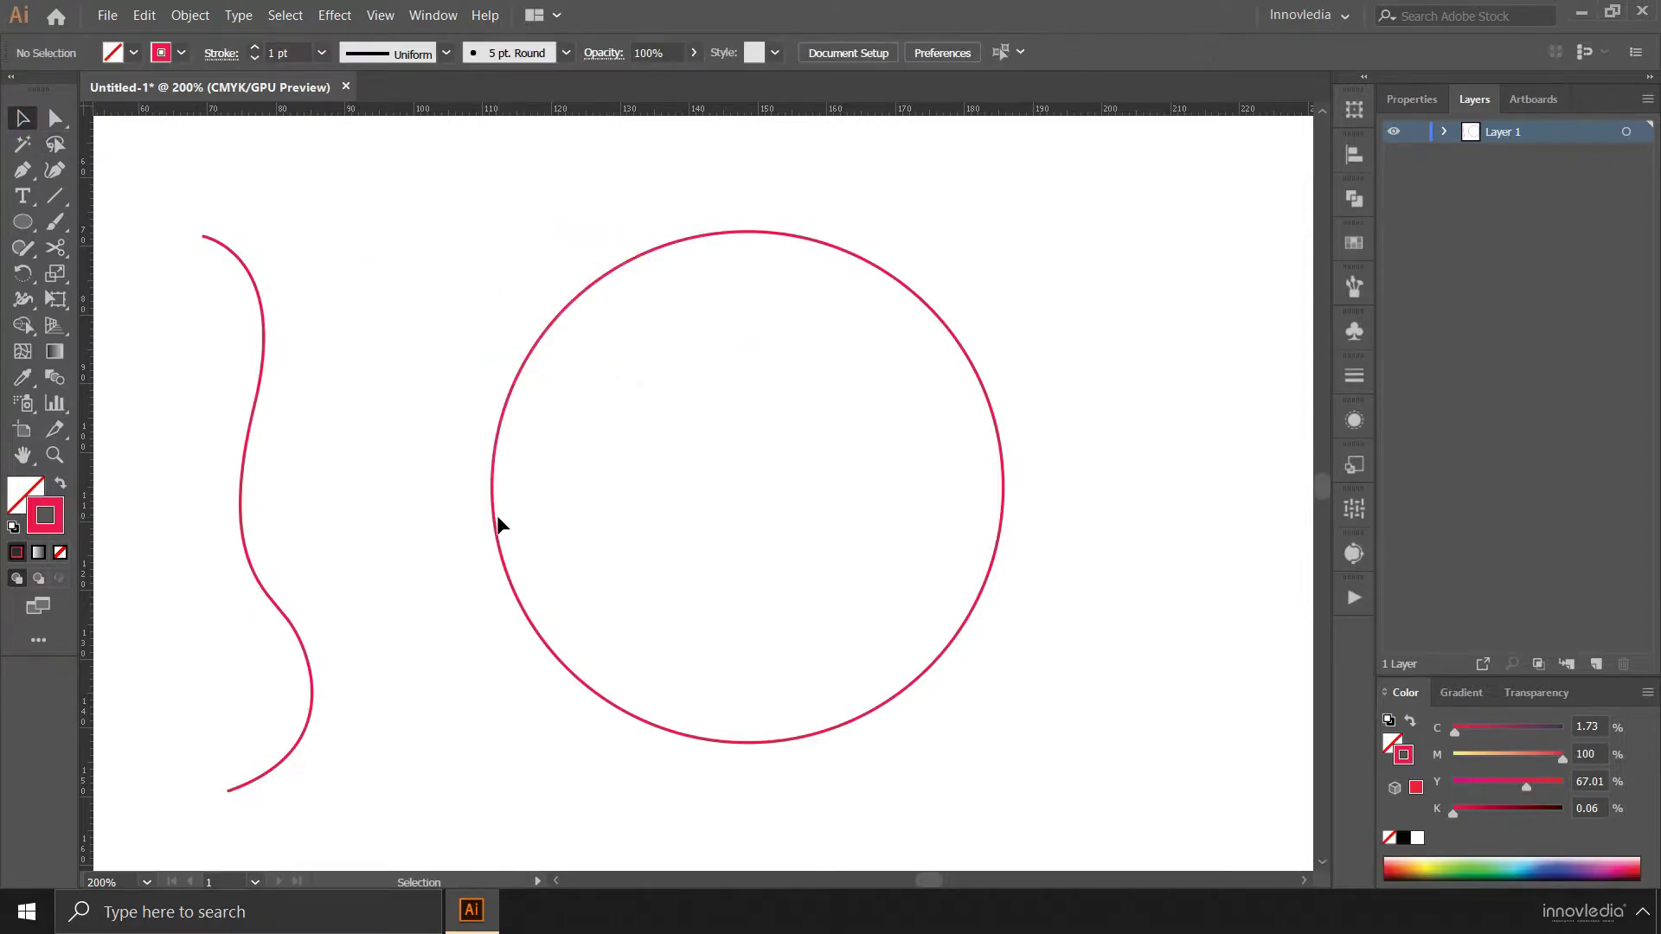
pyautogui.click(939, 318)
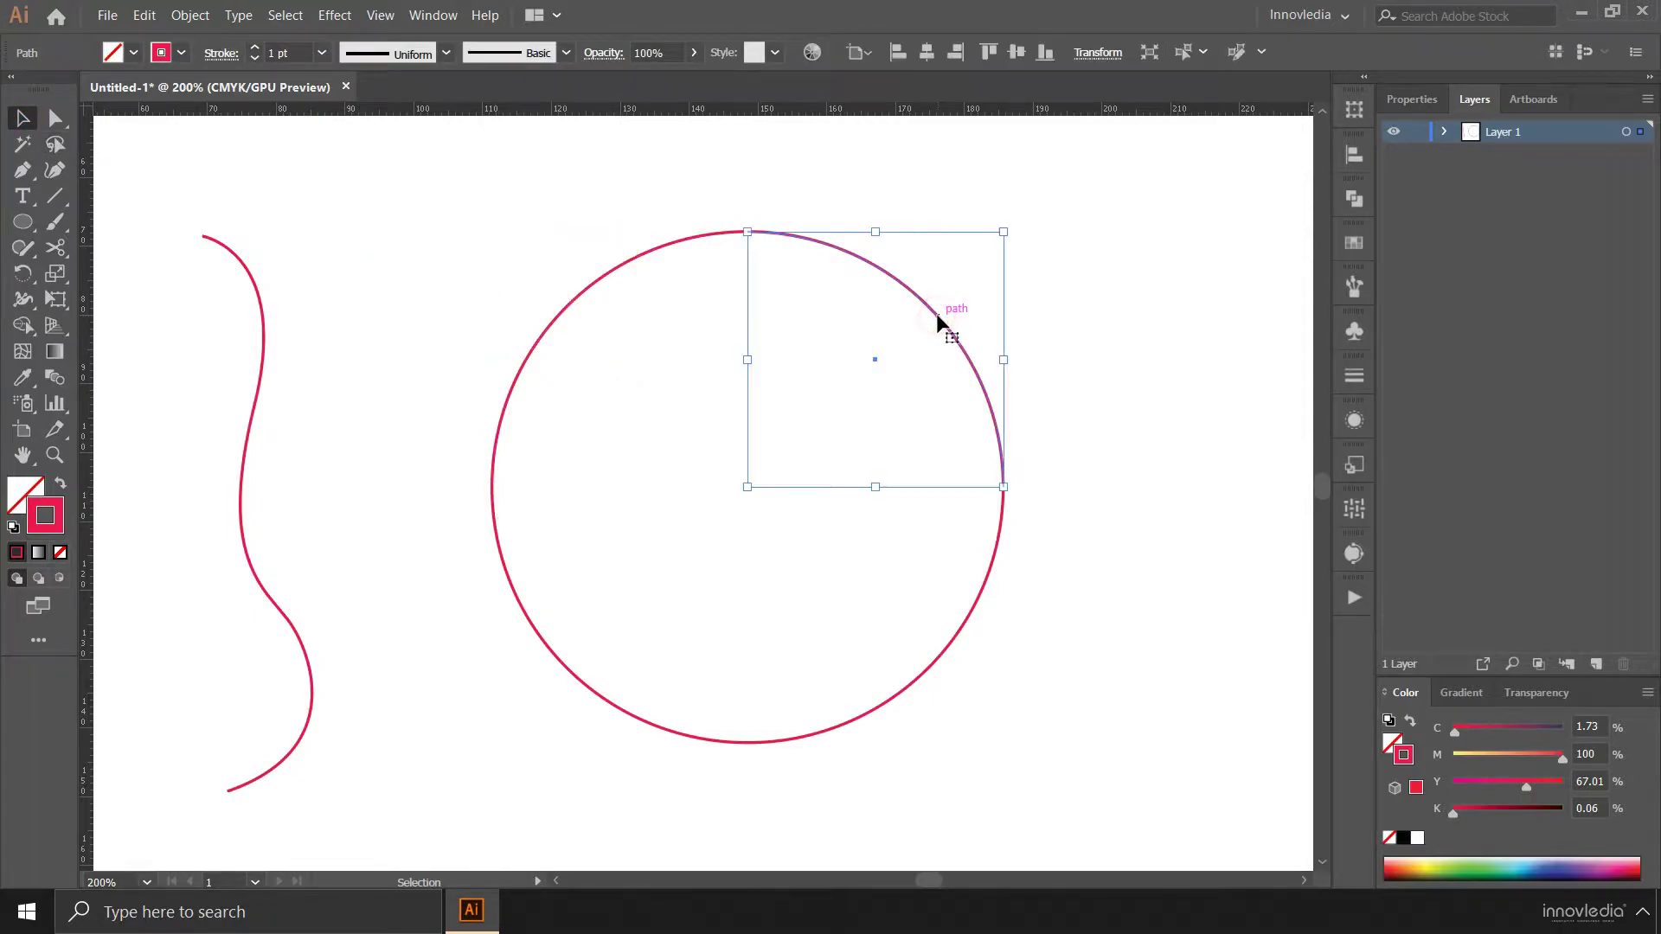
pyautogui.moveTo(936, 313); pyautogui.dragTo(1029, 261)
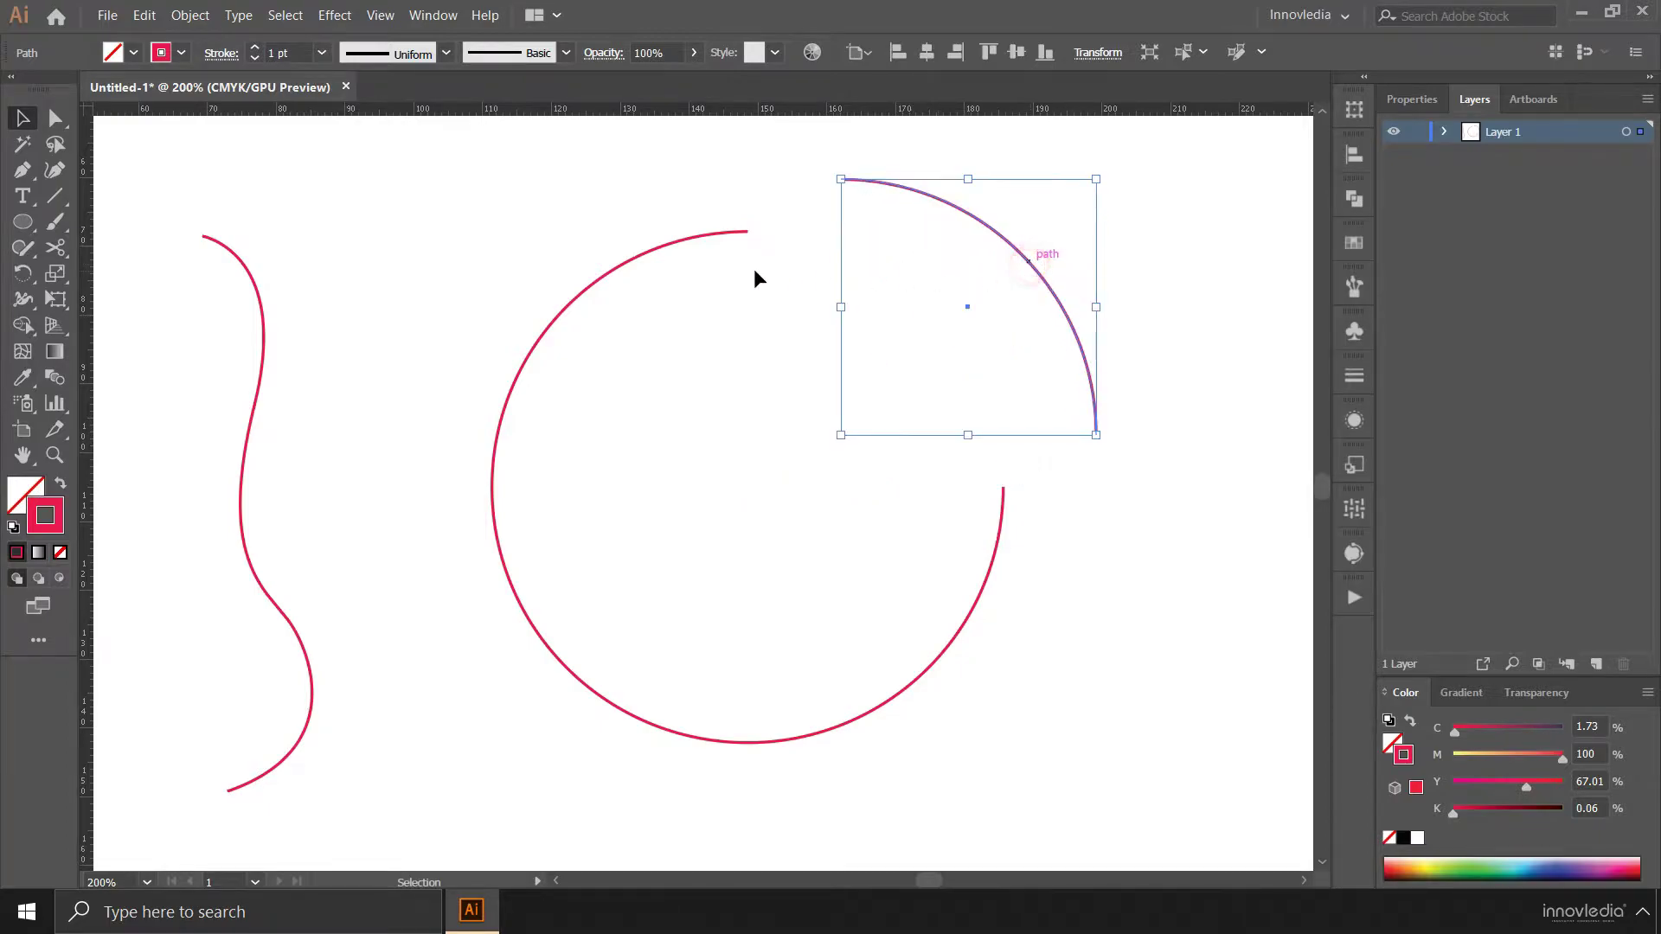
pyautogui.click(624, 264)
pyautogui.moveTo(623, 268); pyautogui.dragTo(565, 225)
pyautogui.click(962, 634)
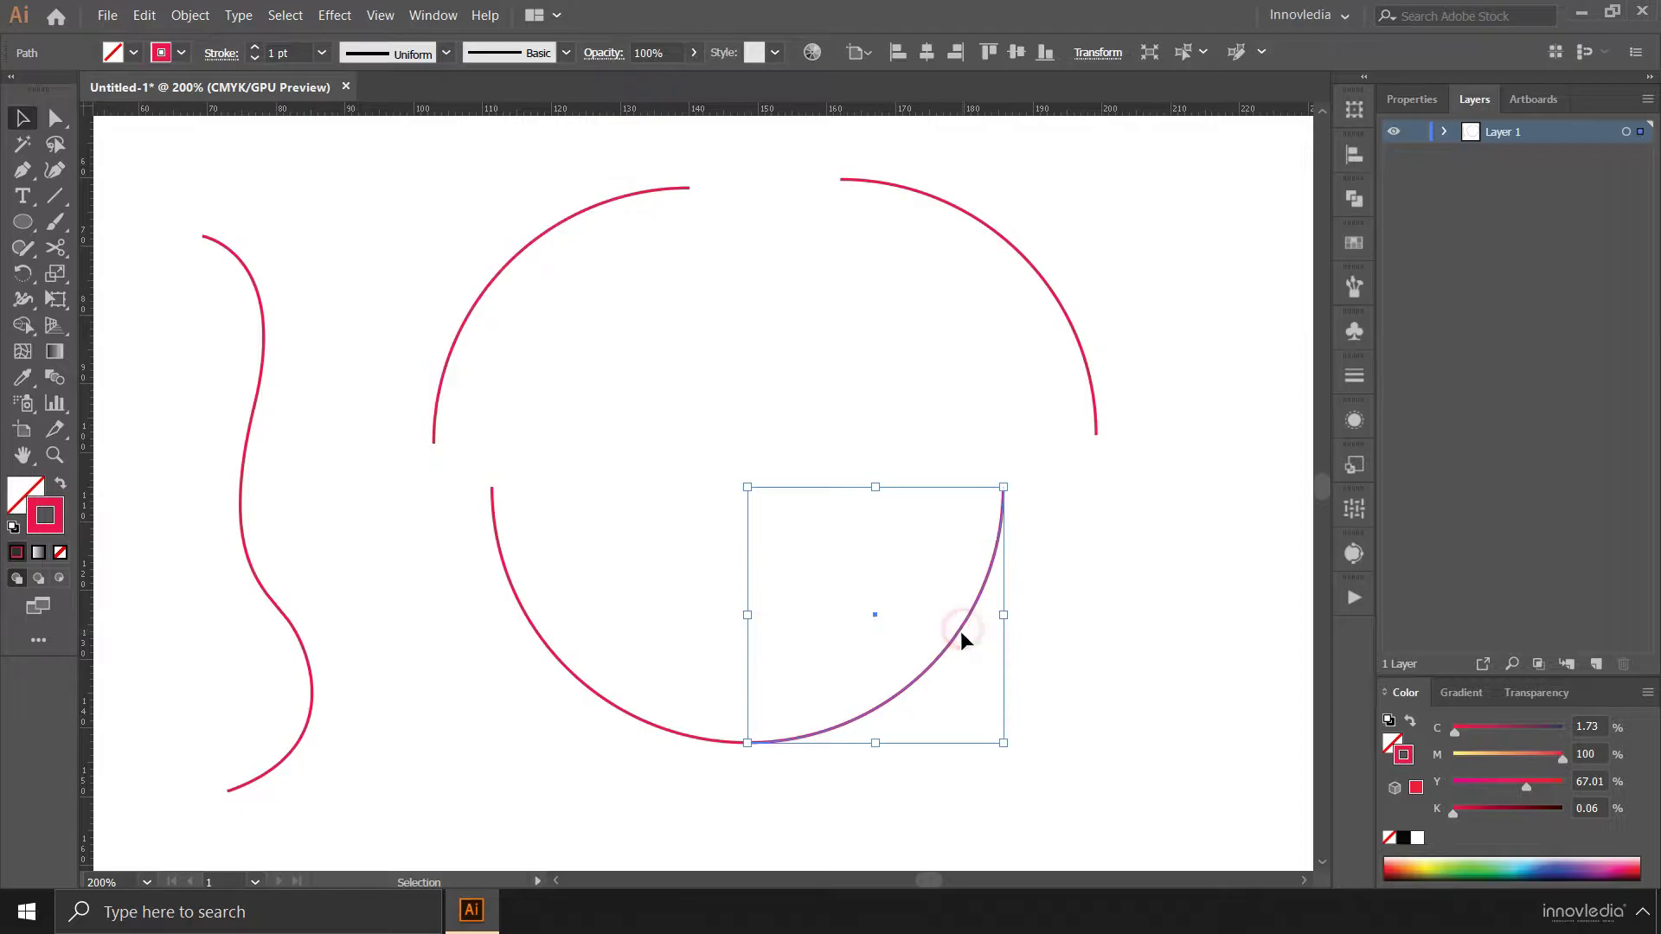
pyautogui.moveTo(962, 636); pyautogui.dragTo(1027, 677)
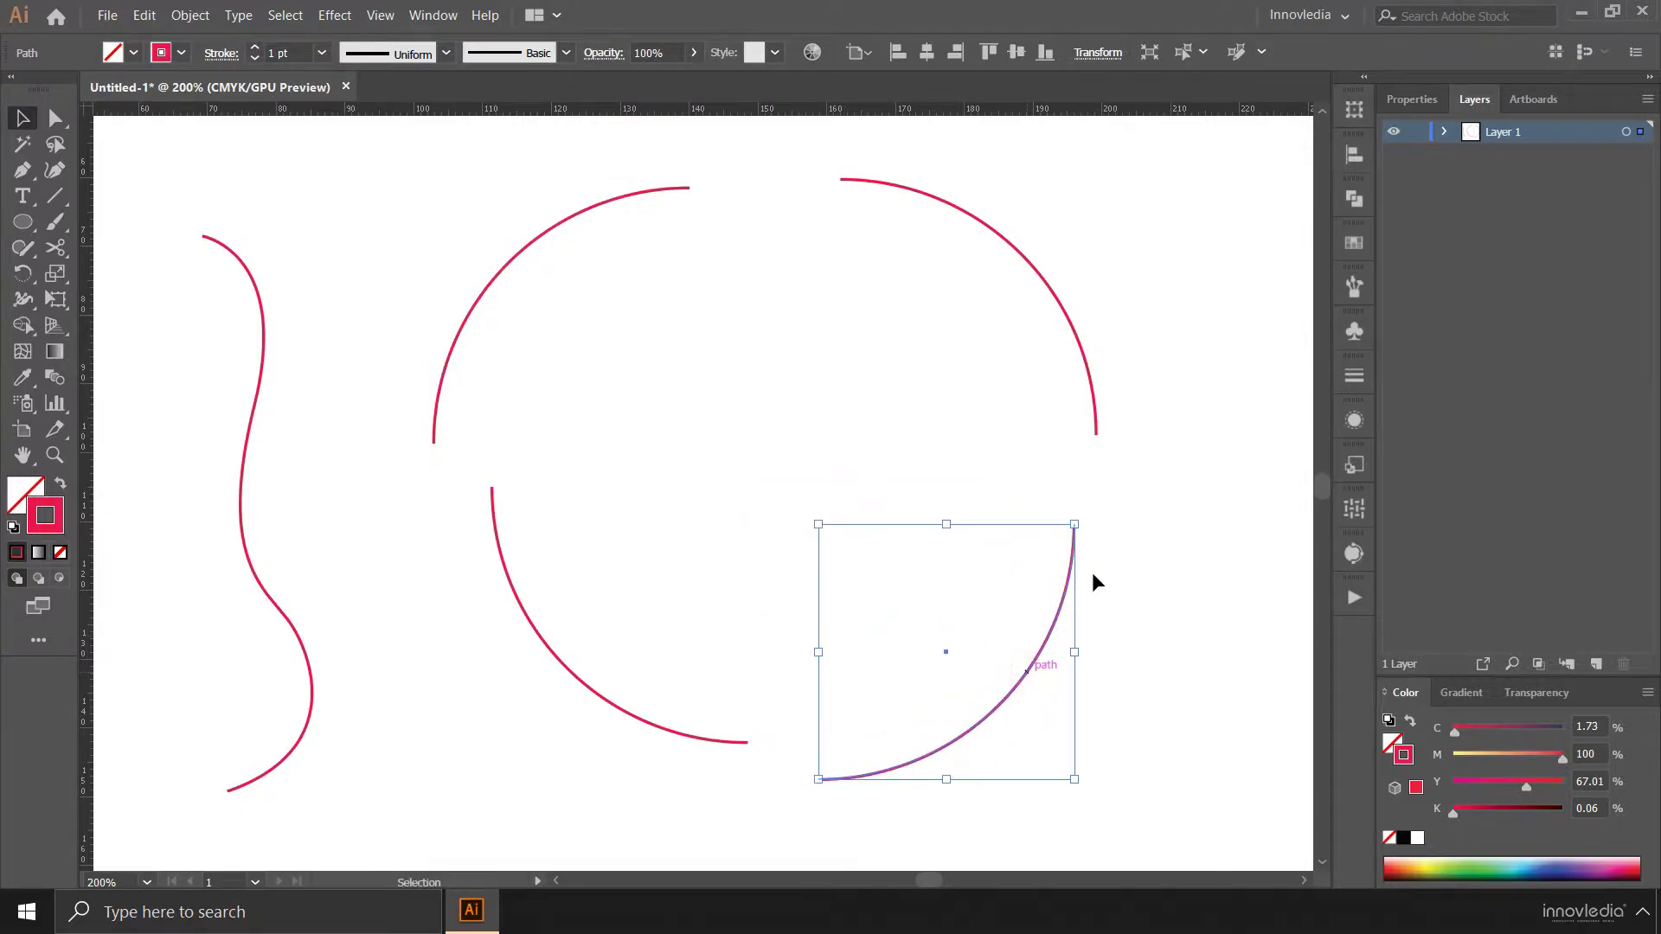
pyautogui.click(1125, 537)
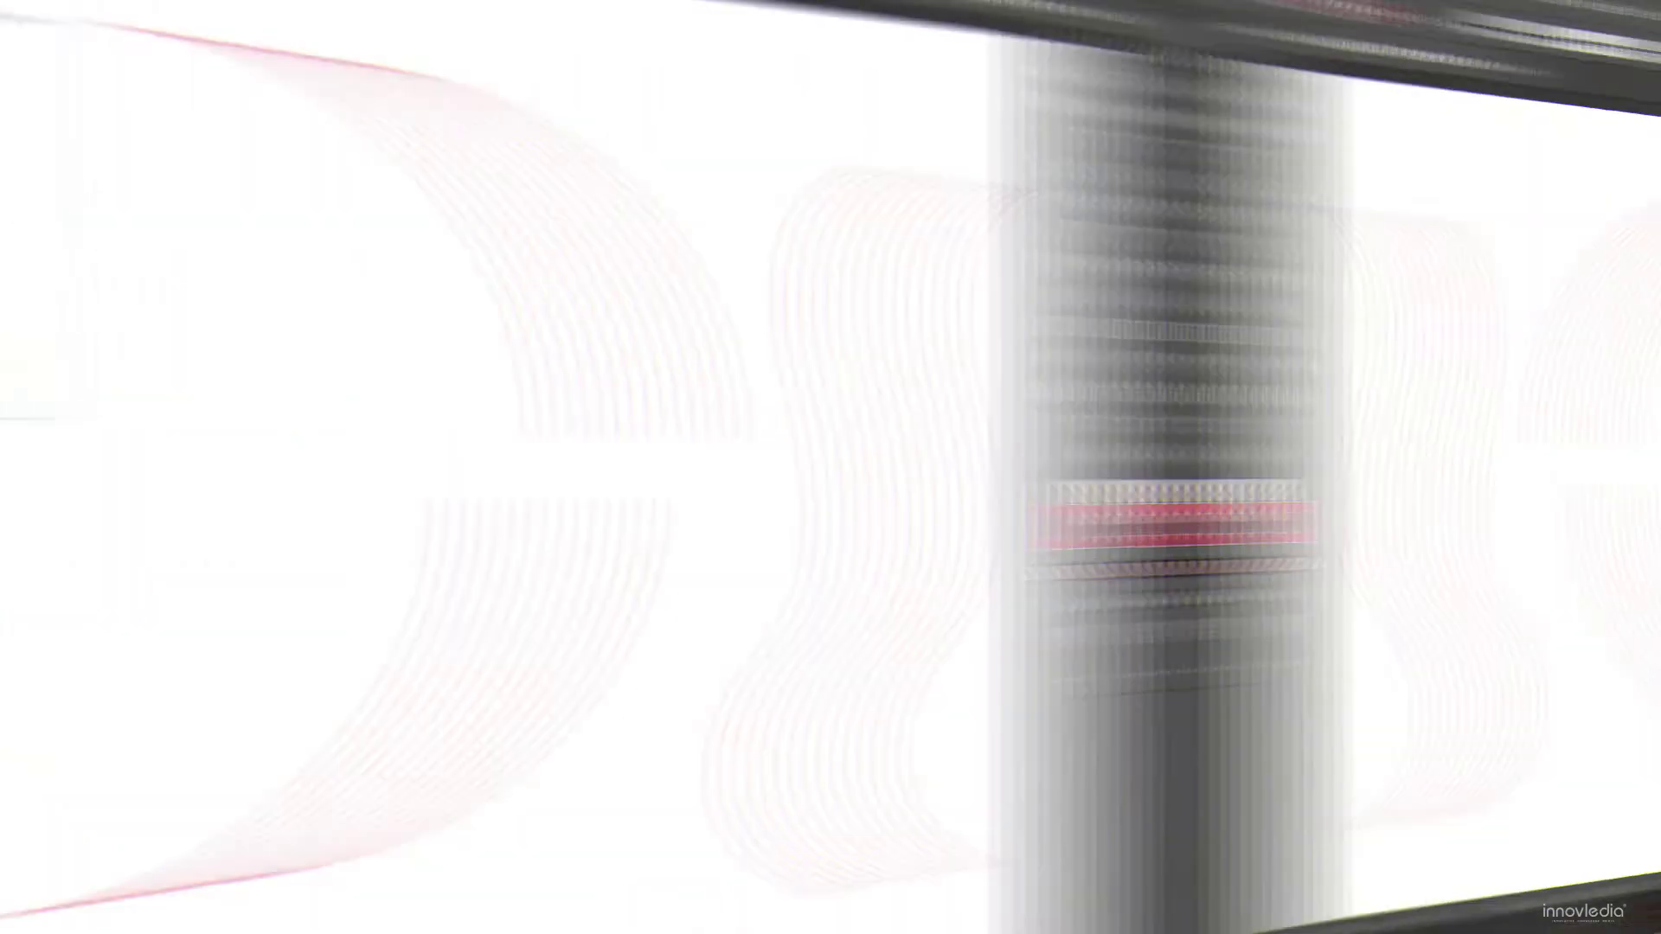
pyautogui.click(1090, 418)
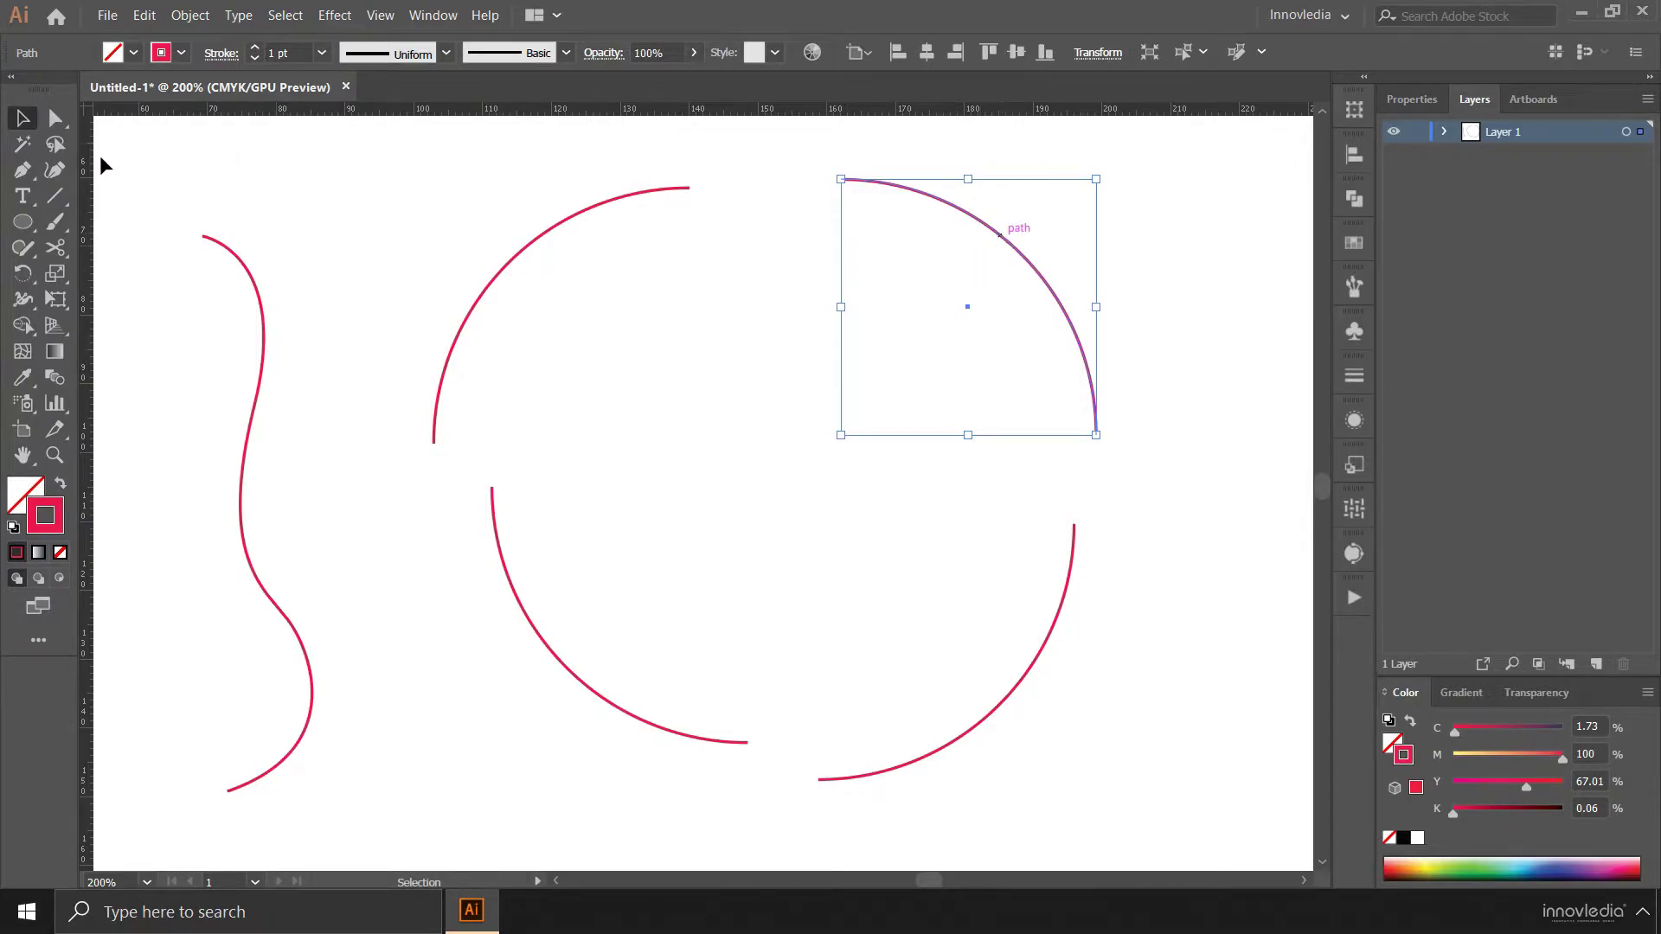
# Step: Add two anchor points along the top-right arc with the Add Anchor Point tool
pyautogui.click(36, 177)
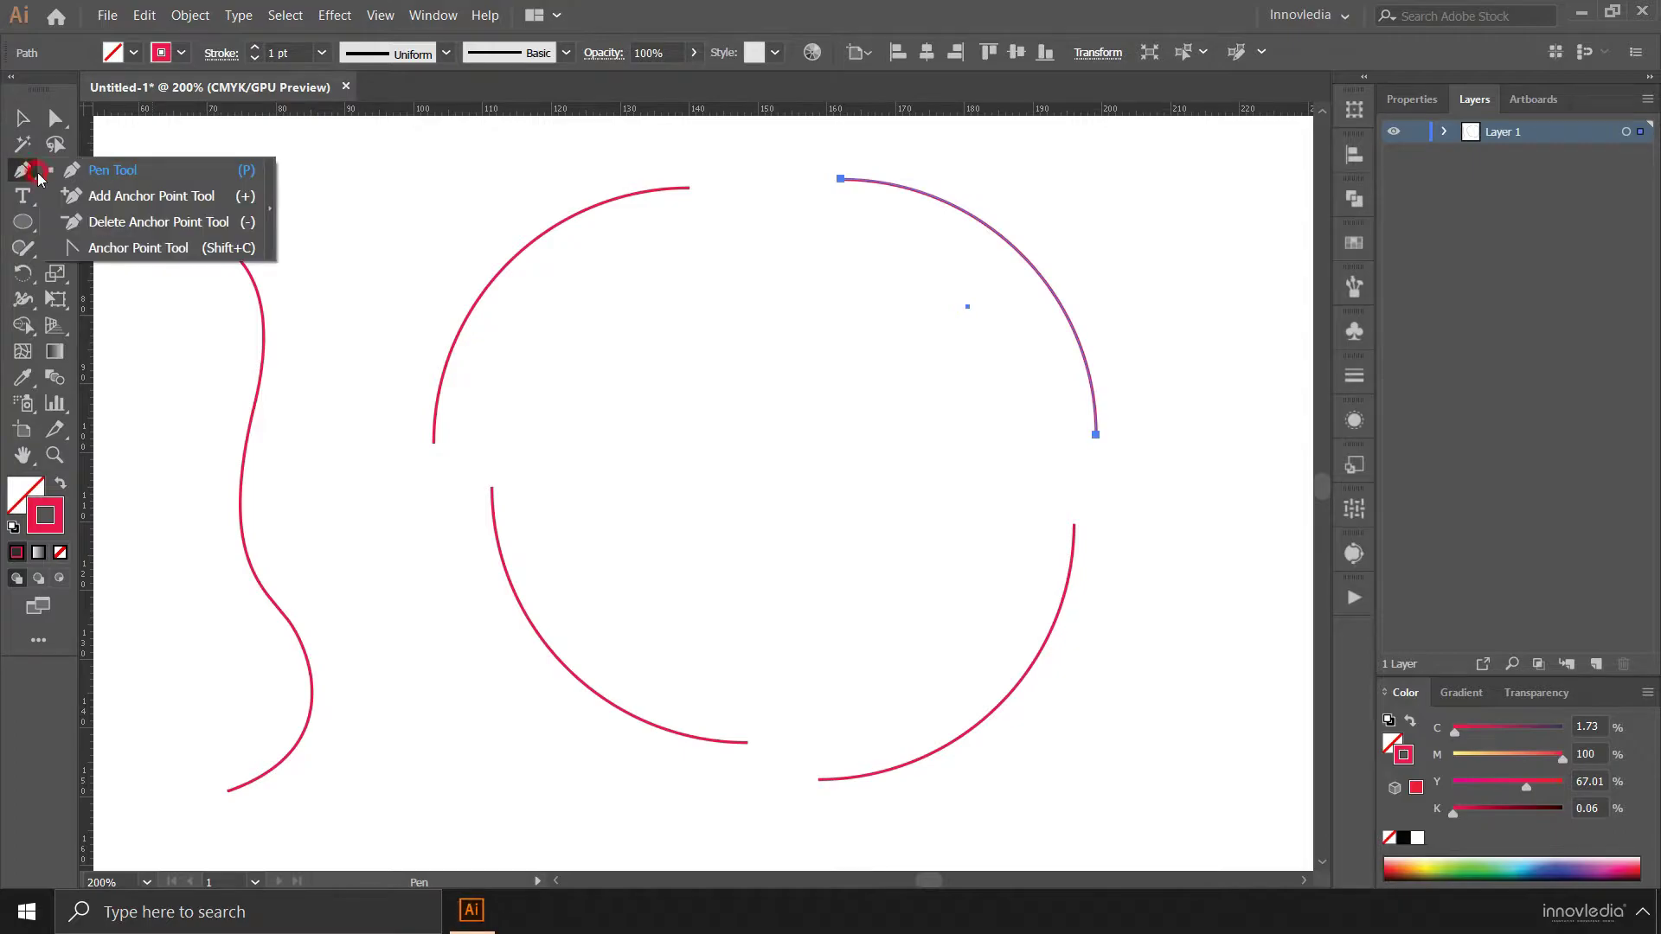
pyautogui.click(113, 195)
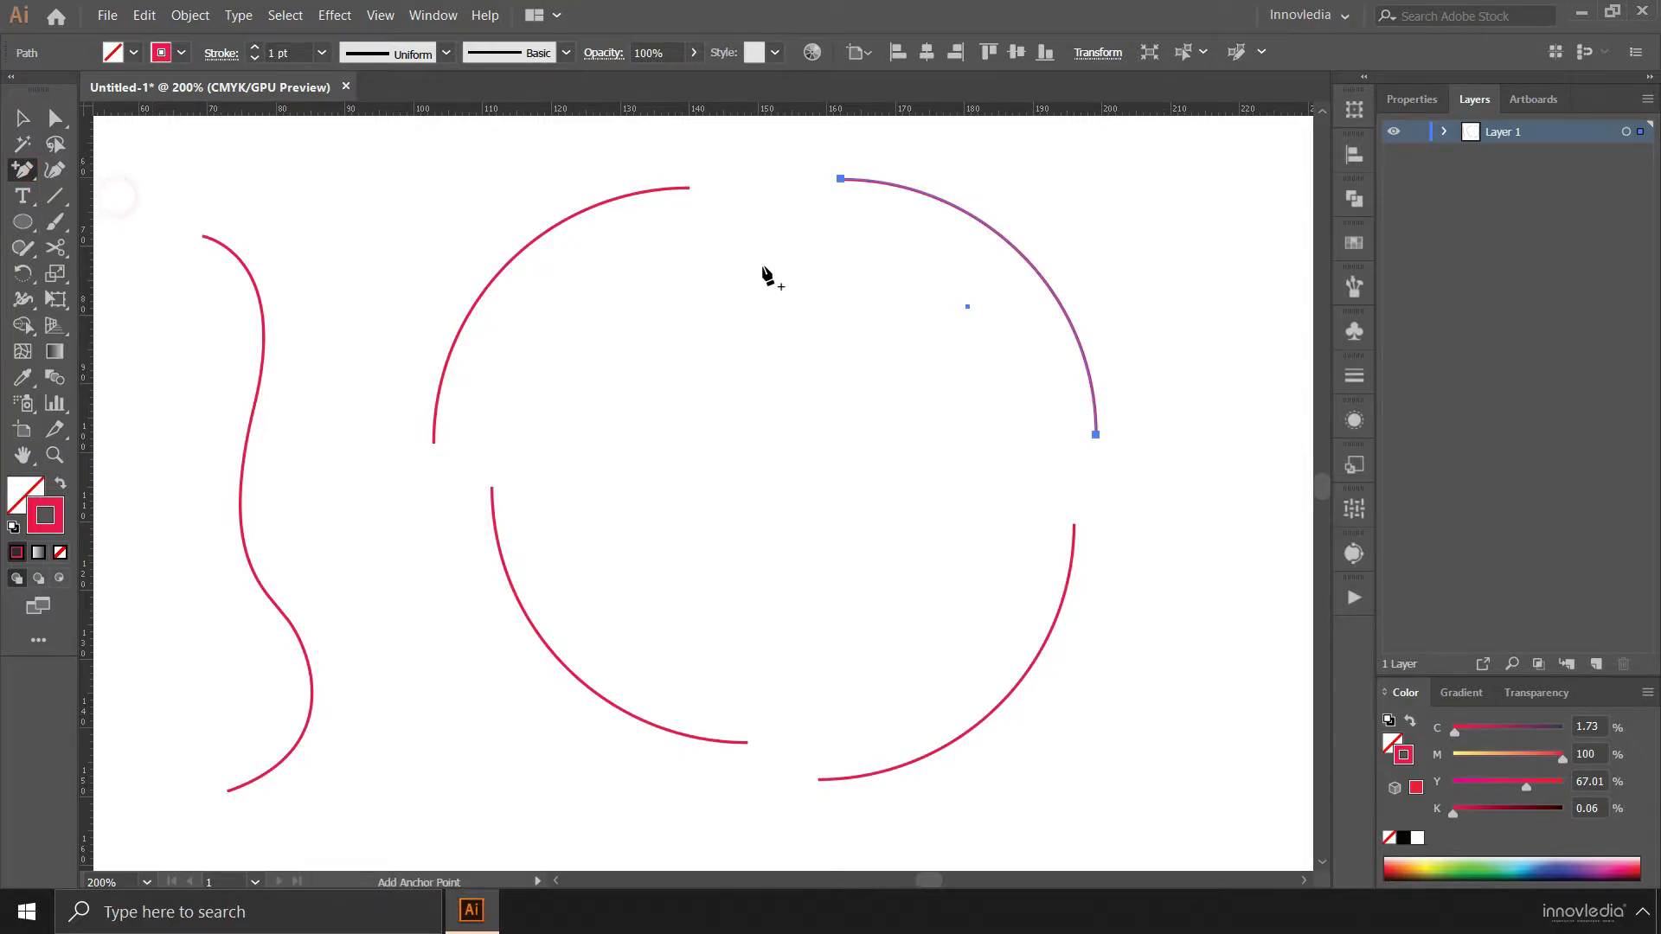
pyautogui.click(967, 214)
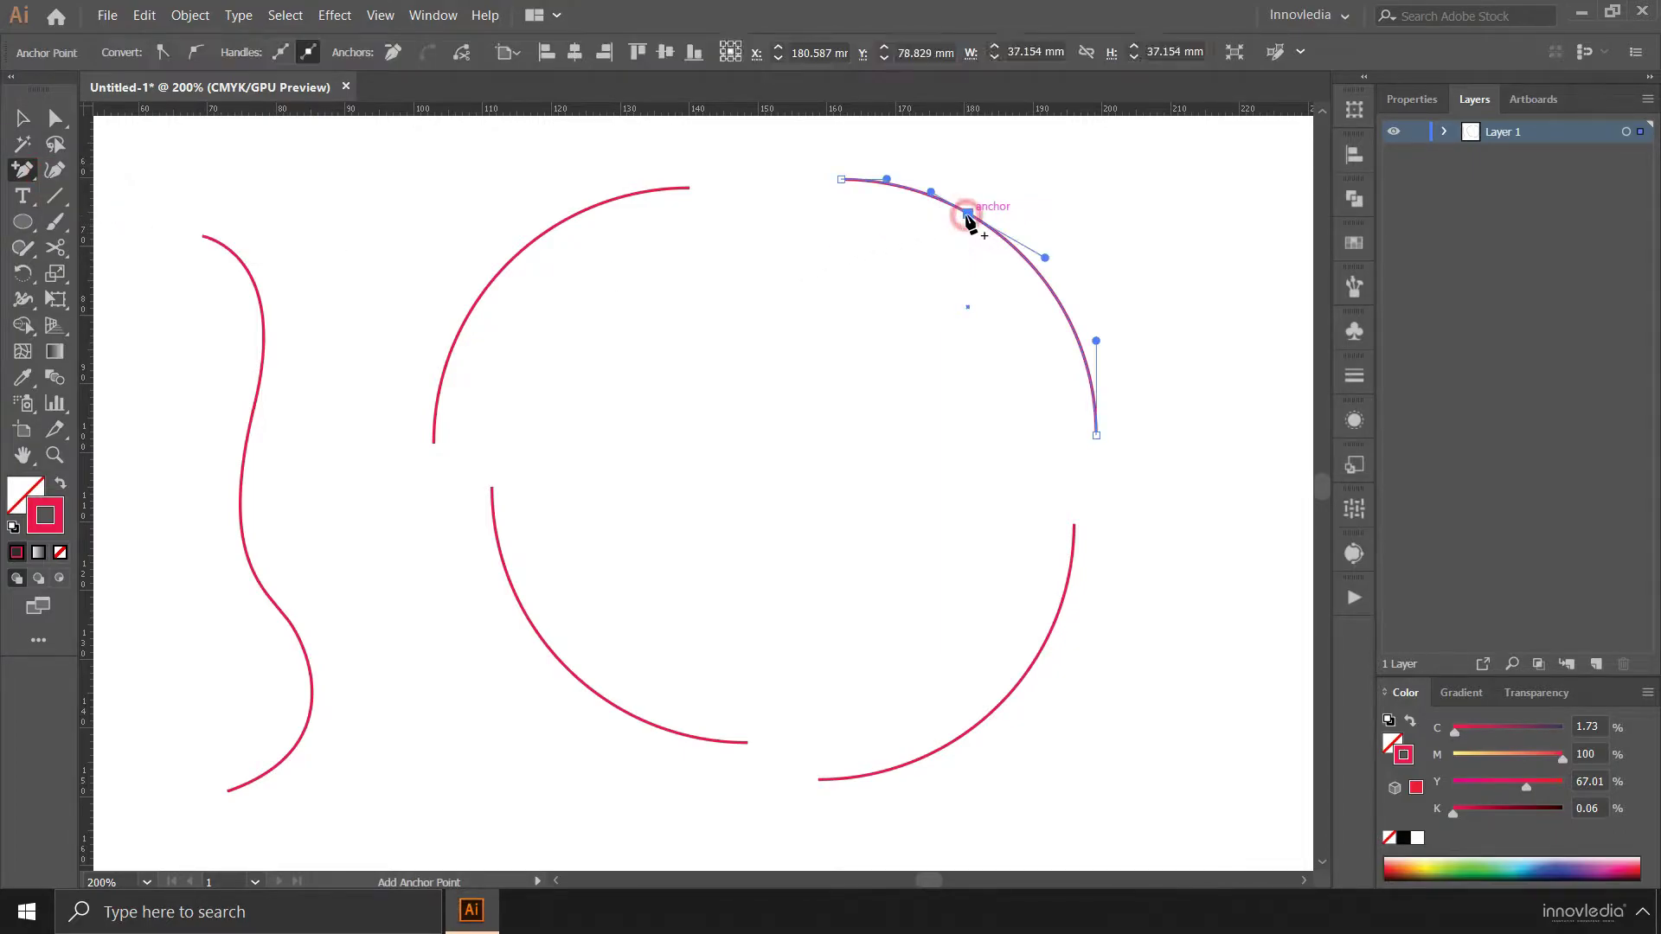
pyautogui.click(1061, 304)
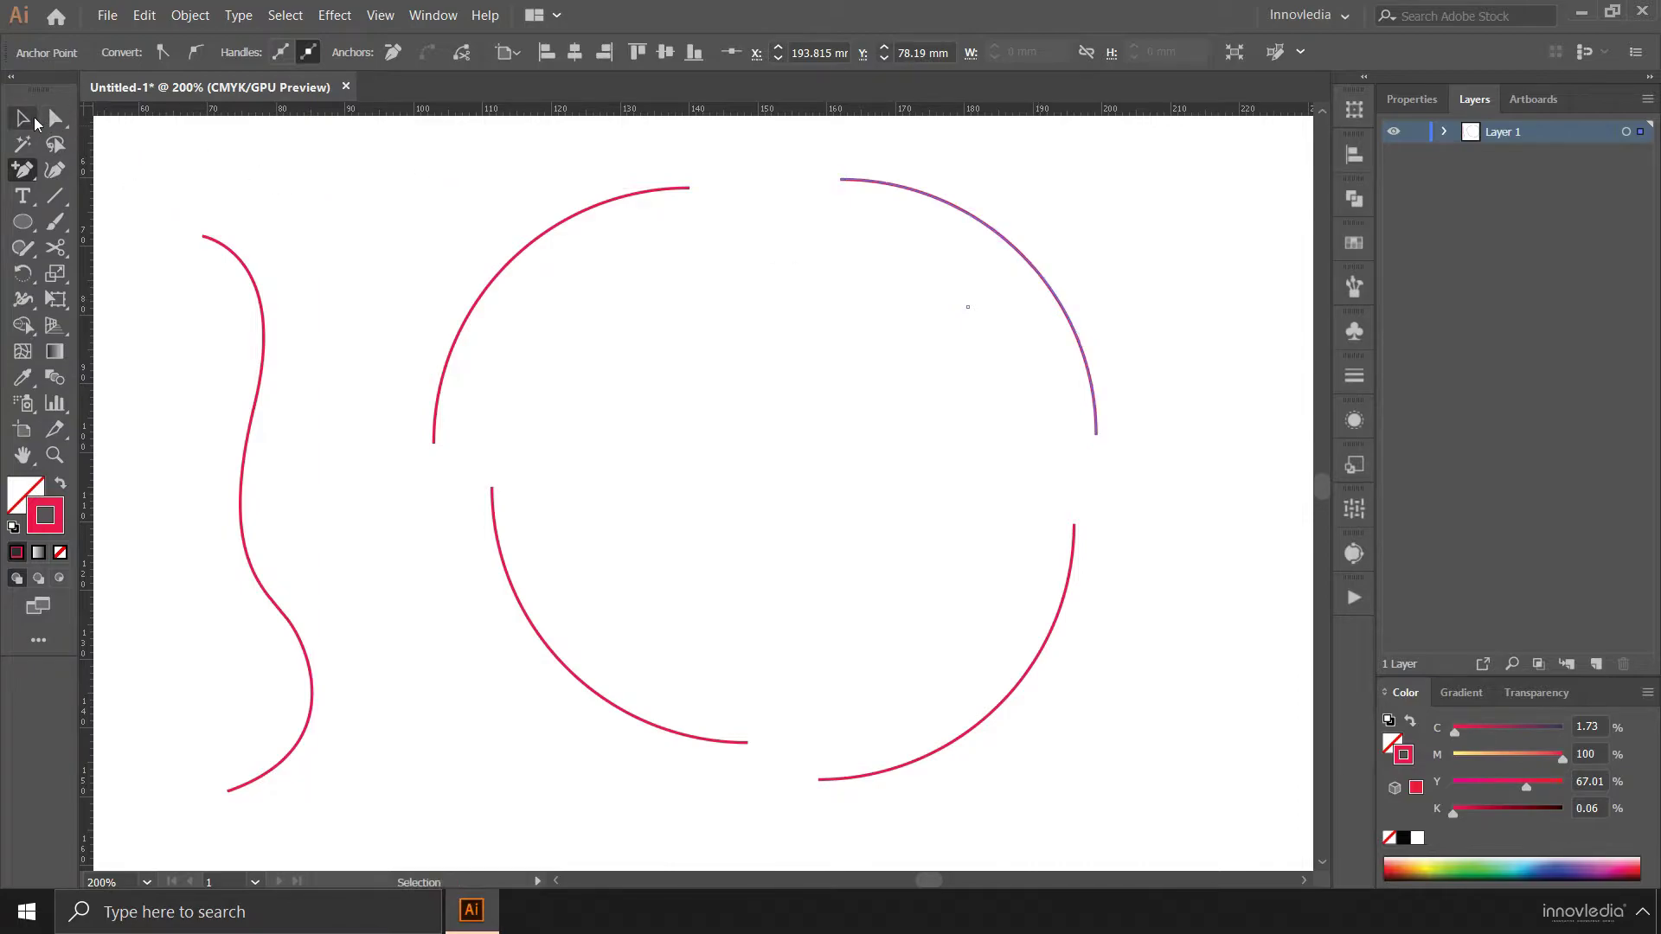
# Step: Cut the top-right arc with the Scissors tool at both added points
pyautogui.click(56, 248)
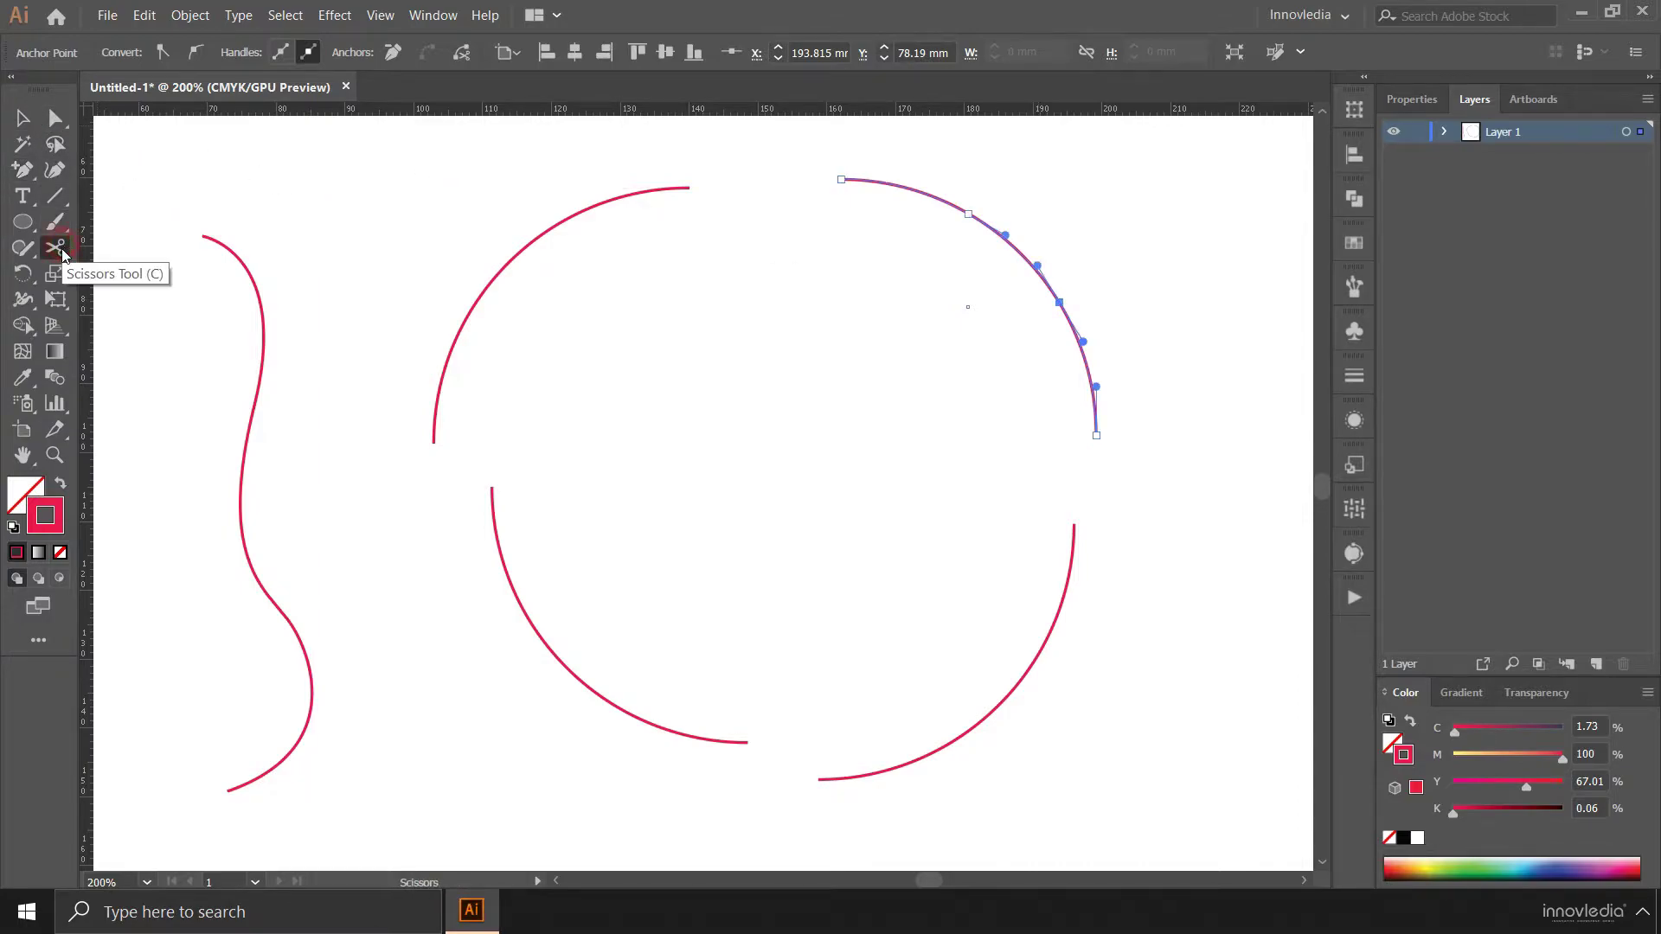
pyautogui.click(968, 213)
pyautogui.click(1058, 301)
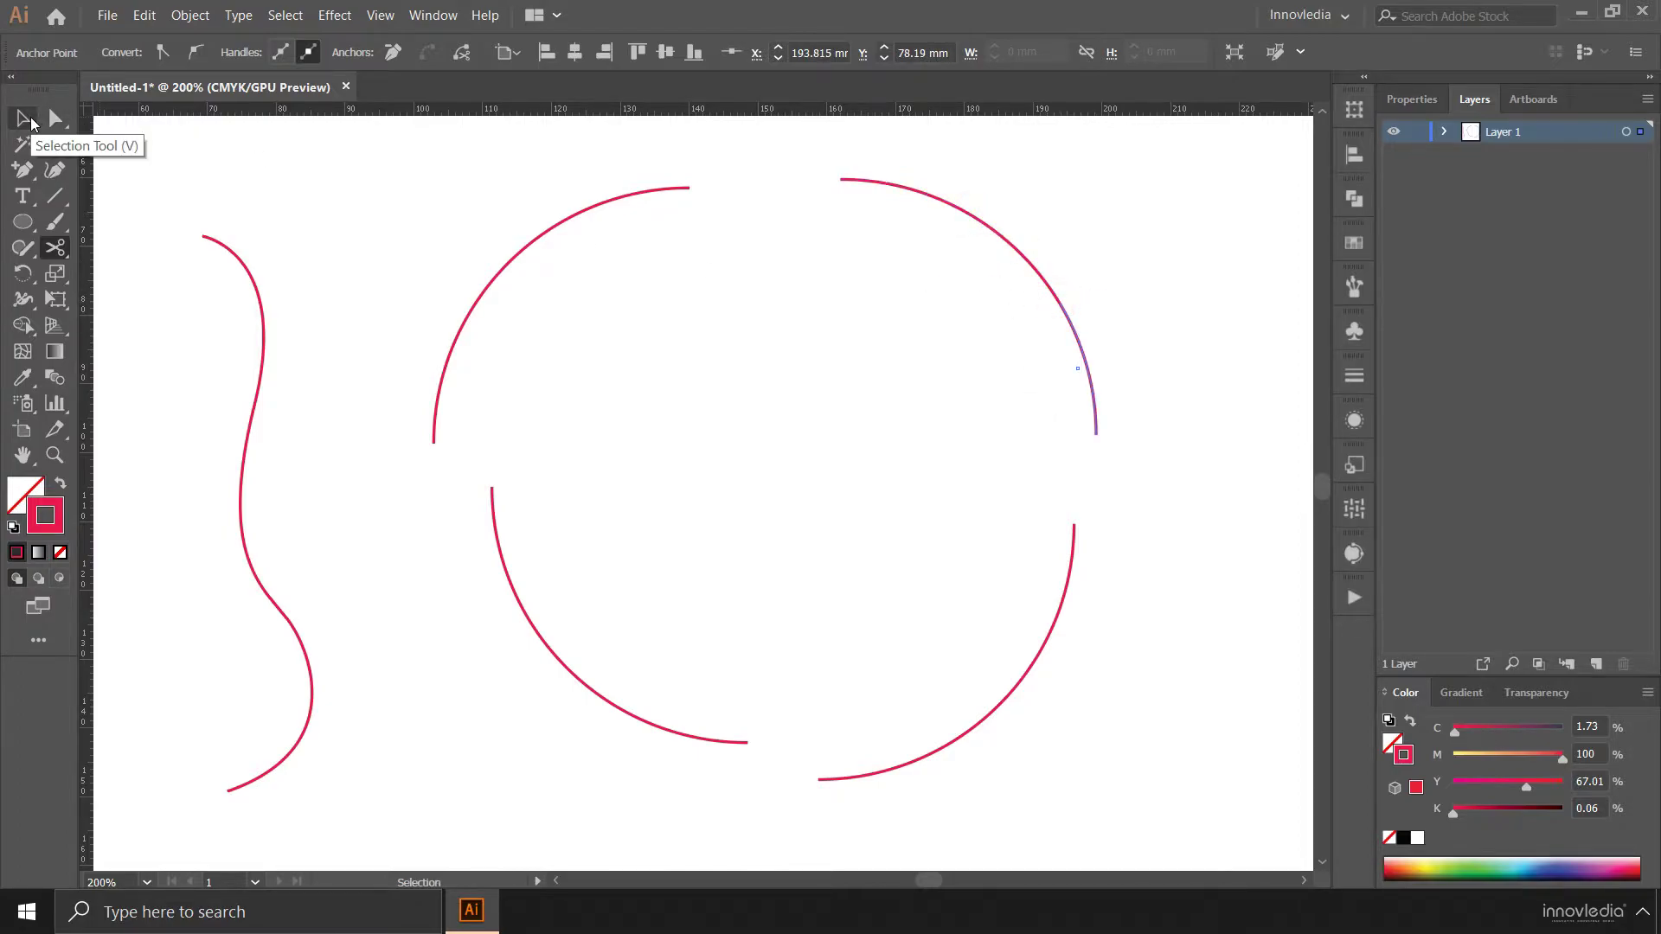
pyautogui.click(30, 121)
pyautogui.click(585, 169)
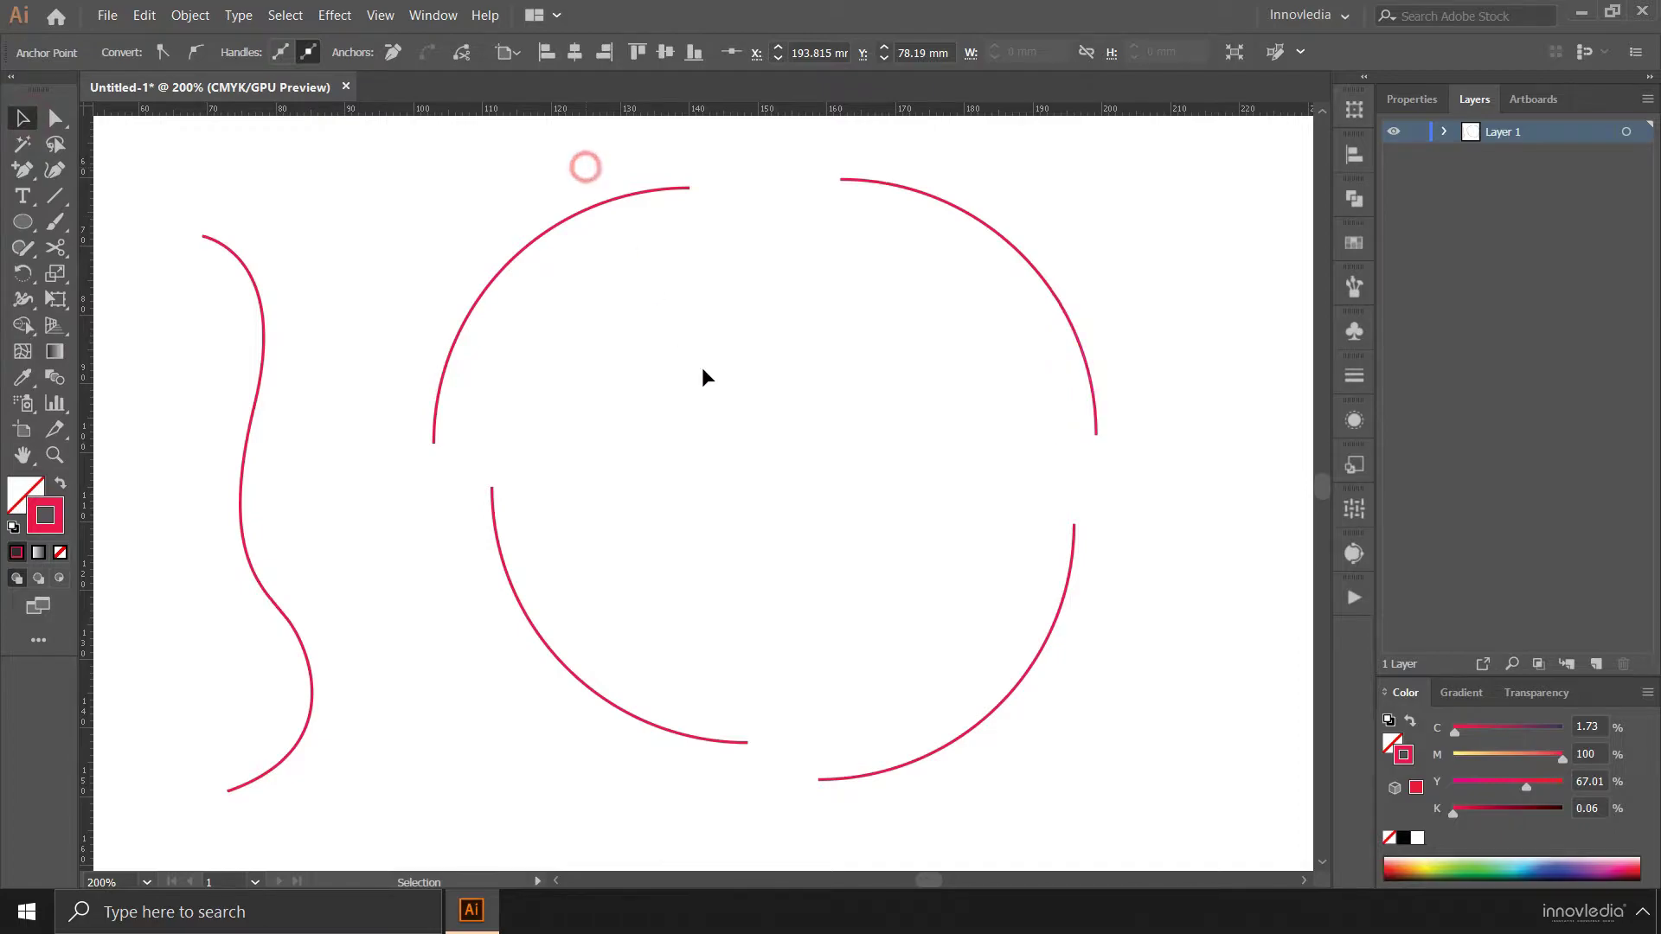
# Step: Shift the cut arc pieces apart: small piece down-left, upper piece up-right, right piece slightly right
pyautogui.click(884, 188)
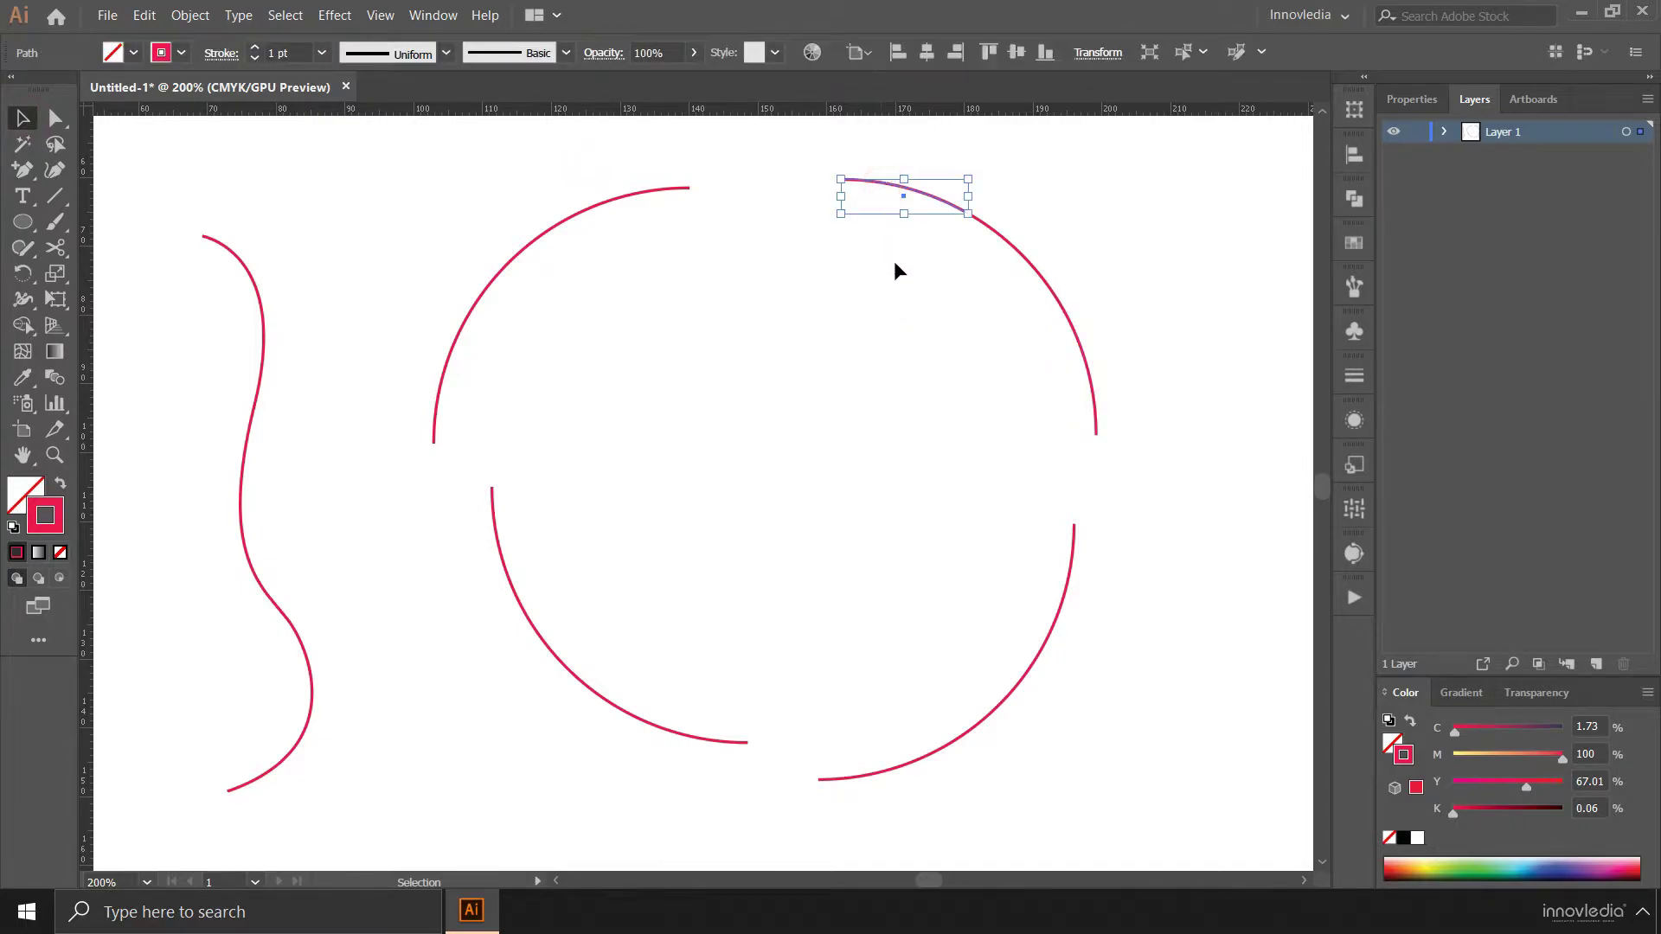
pyautogui.moveTo(927, 196); pyautogui.dragTo(856, 285)
pyautogui.moveTo(999, 238); pyautogui.dragTo(1036, 205)
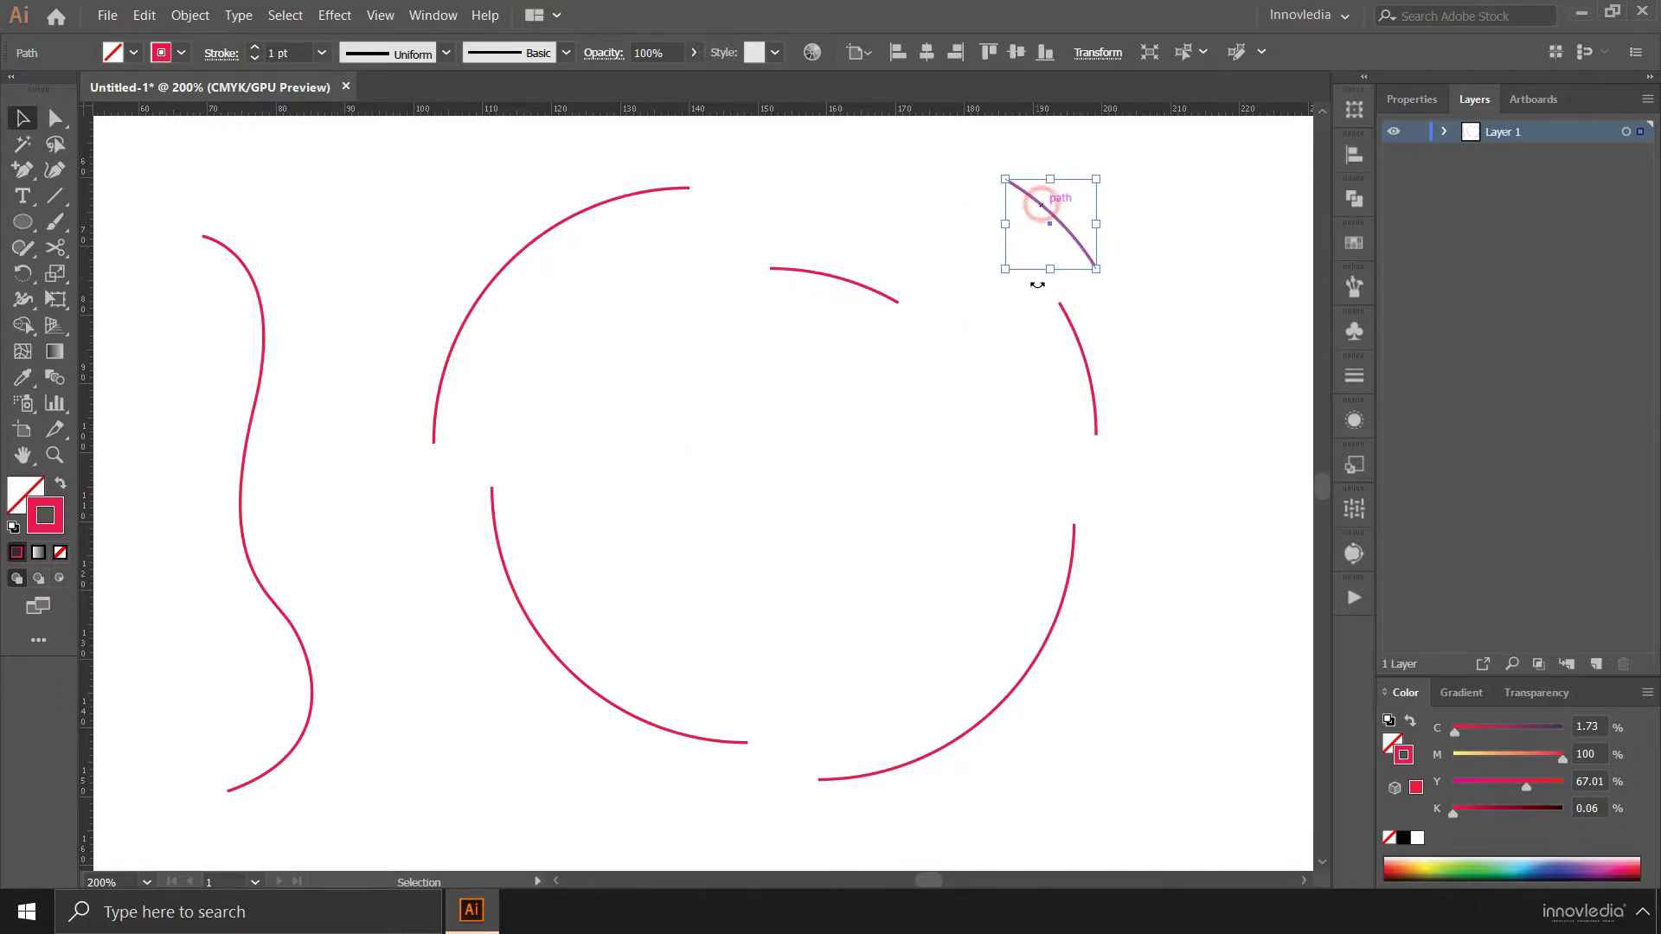
pyautogui.click(1102, 337)
pyautogui.click(1081, 353)
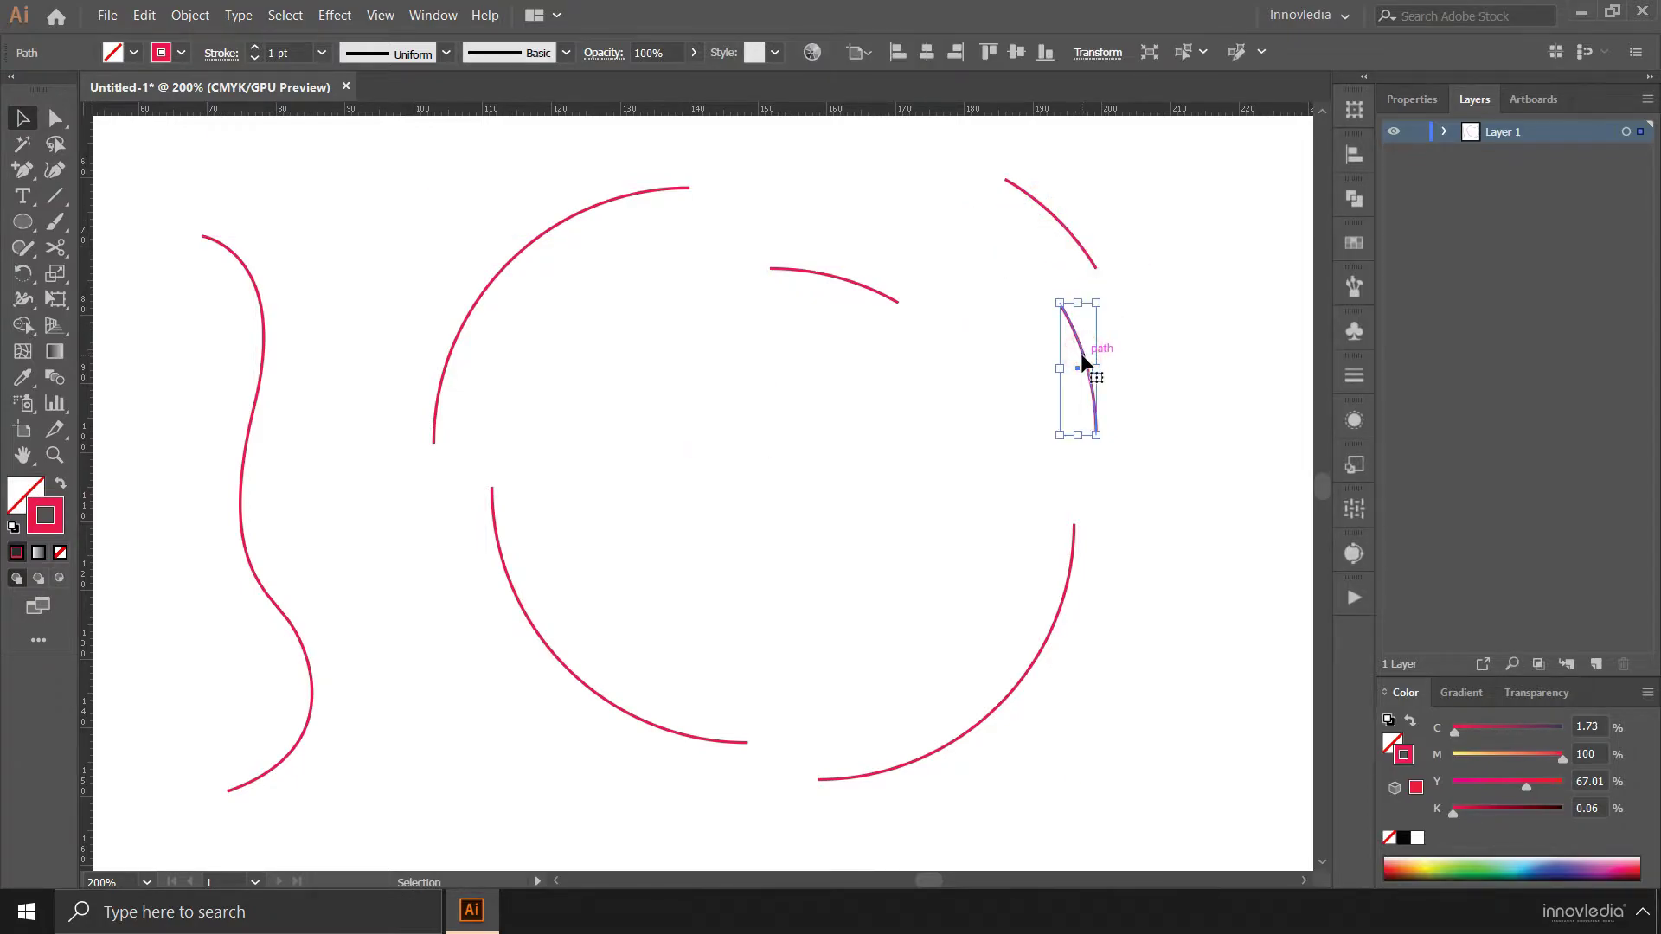
pyautogui.moveTo(1081, 353); pyautogui.dragTo(1109, 353)
# Step: Clear the arc selection and select the wavy line on the left
pyautogui.moveTo(806, 144); pyautogui.dragTo(1183, 460)
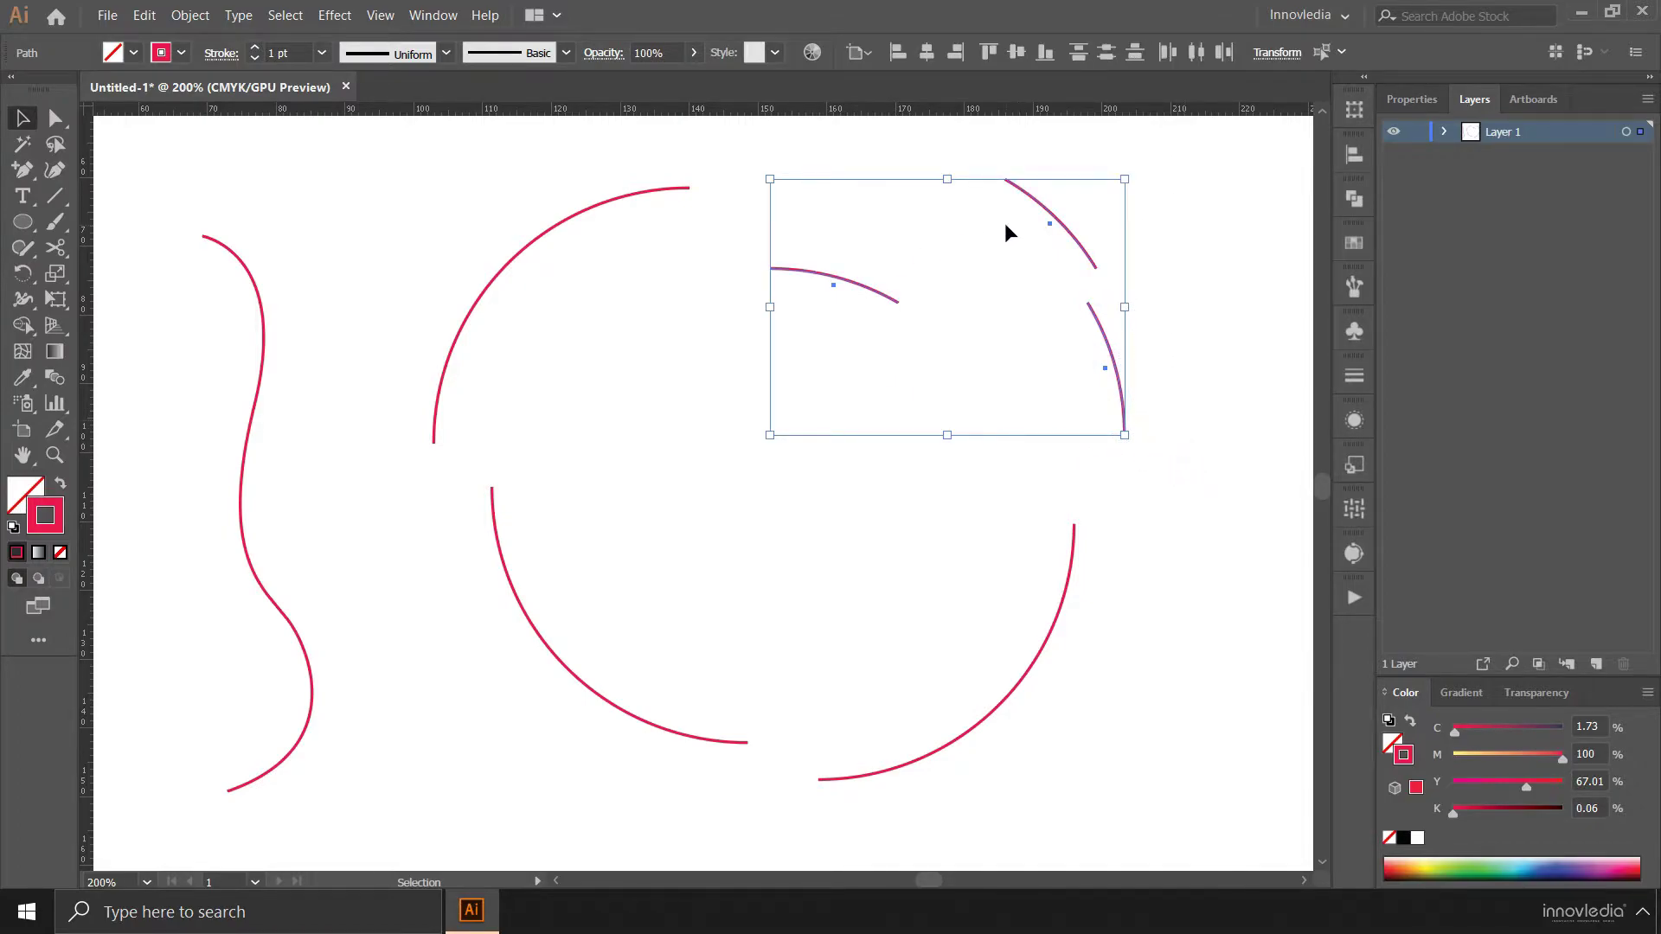
pyautogui.click(1199, 491)
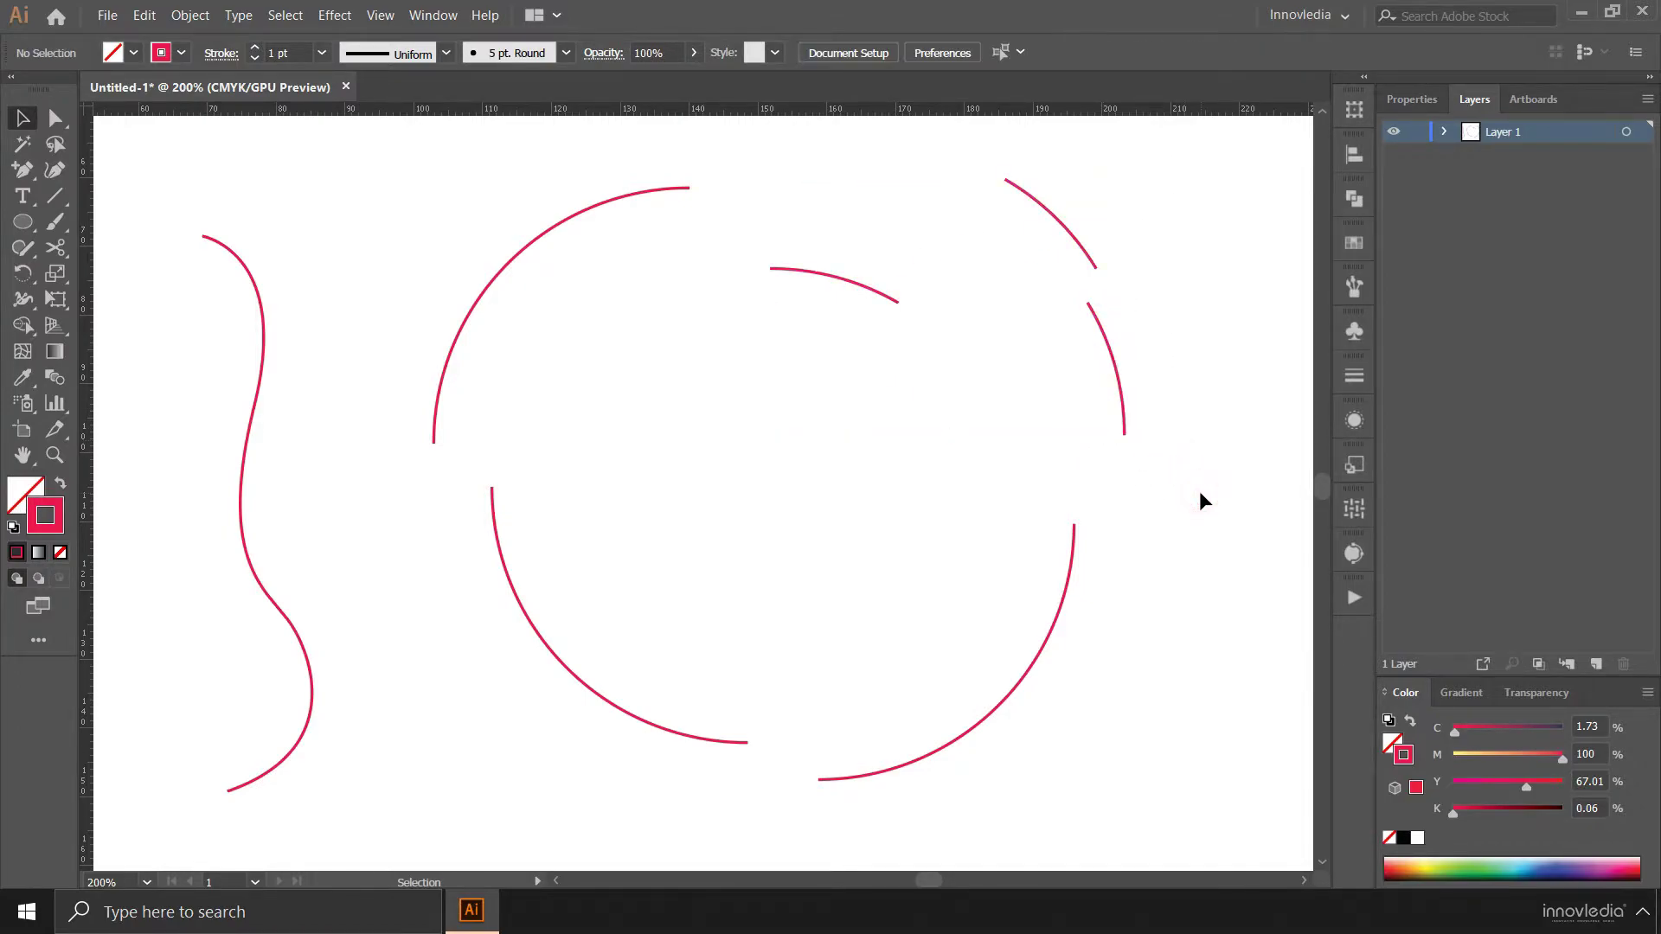
pyautogui.click(260, 327)
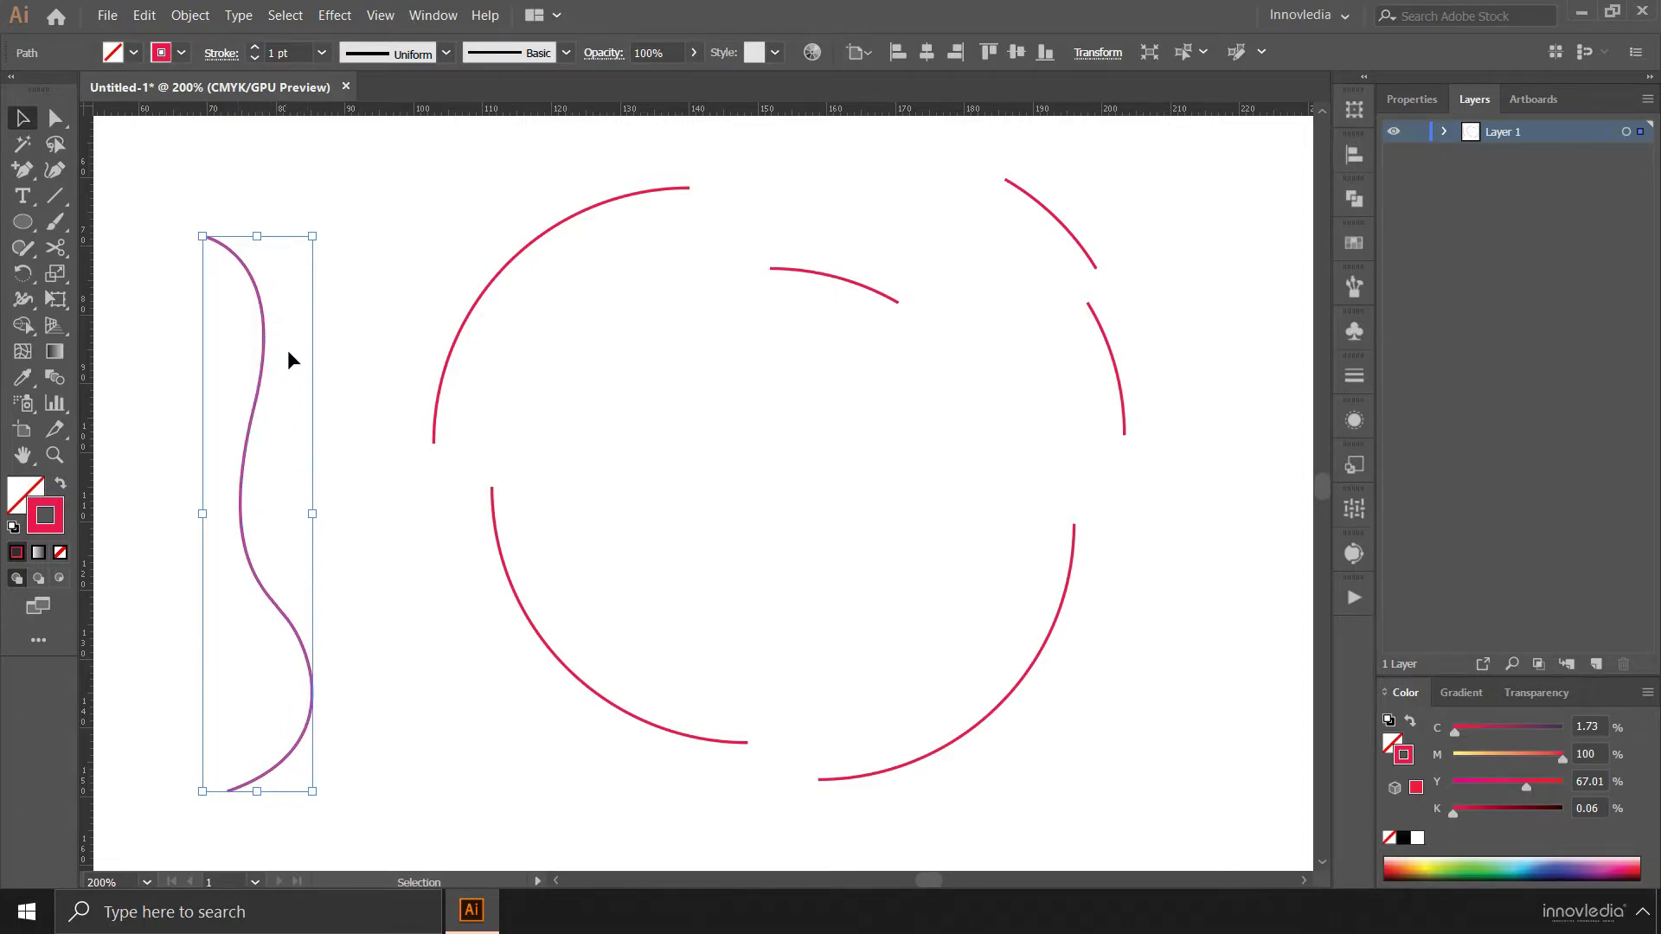
# Step: With the Direct Selection tool, inspect the wavy line's top, middle and bottom anchors and their handles
pyautogui.click(54, 126)
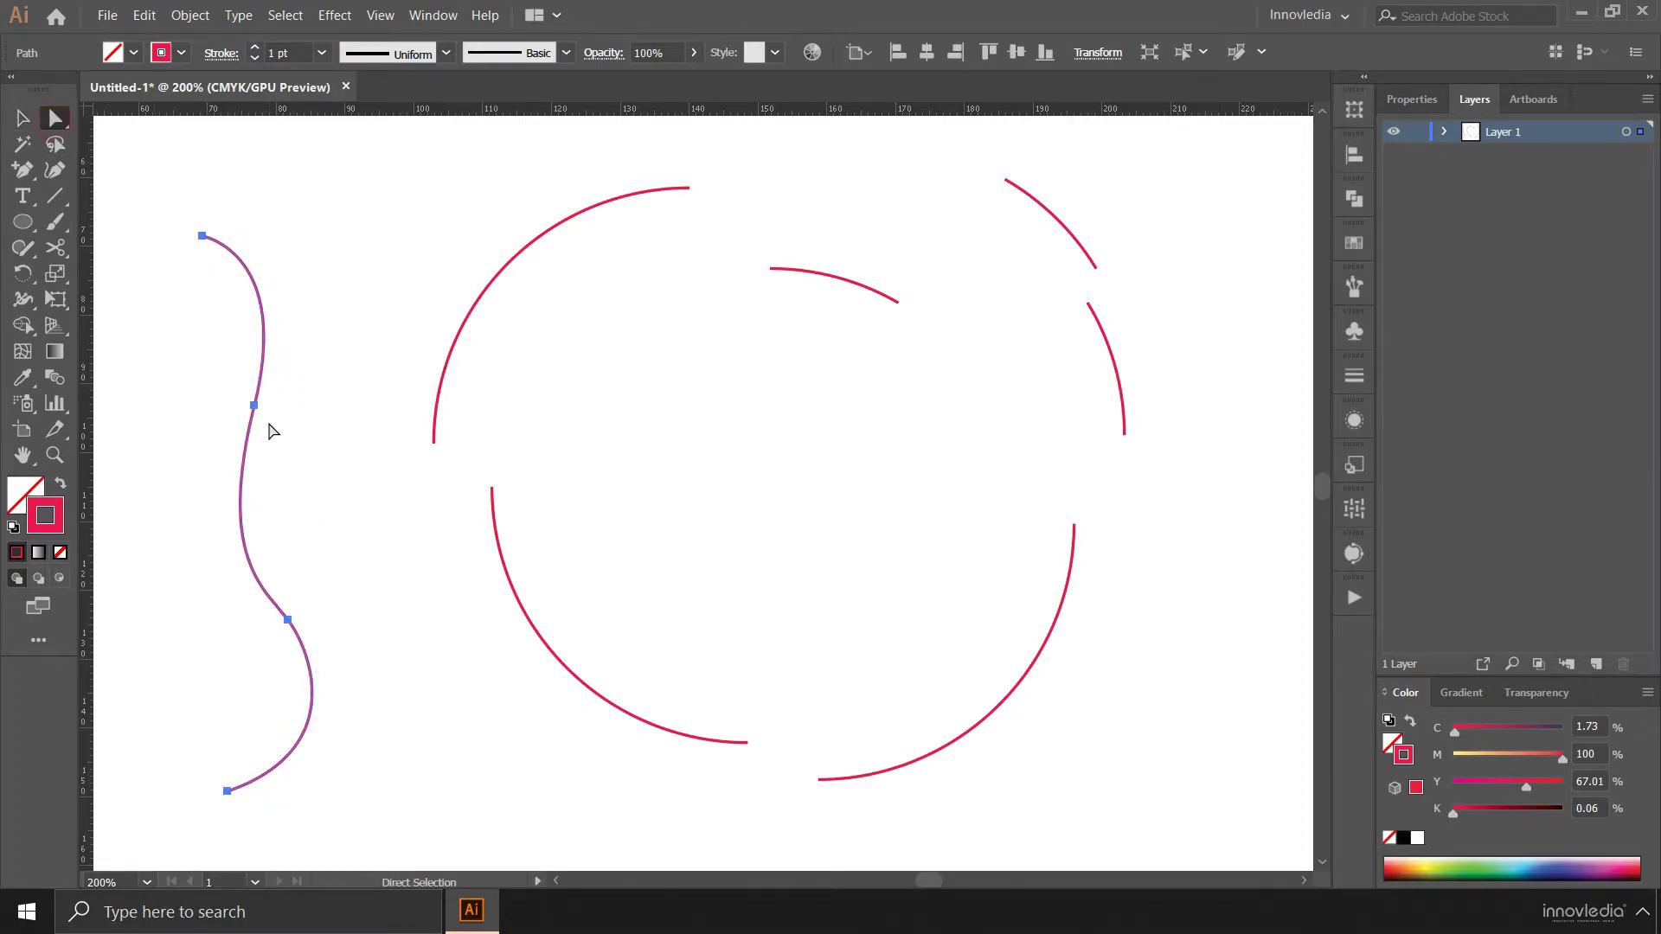
pyautogui.click(253, 404)
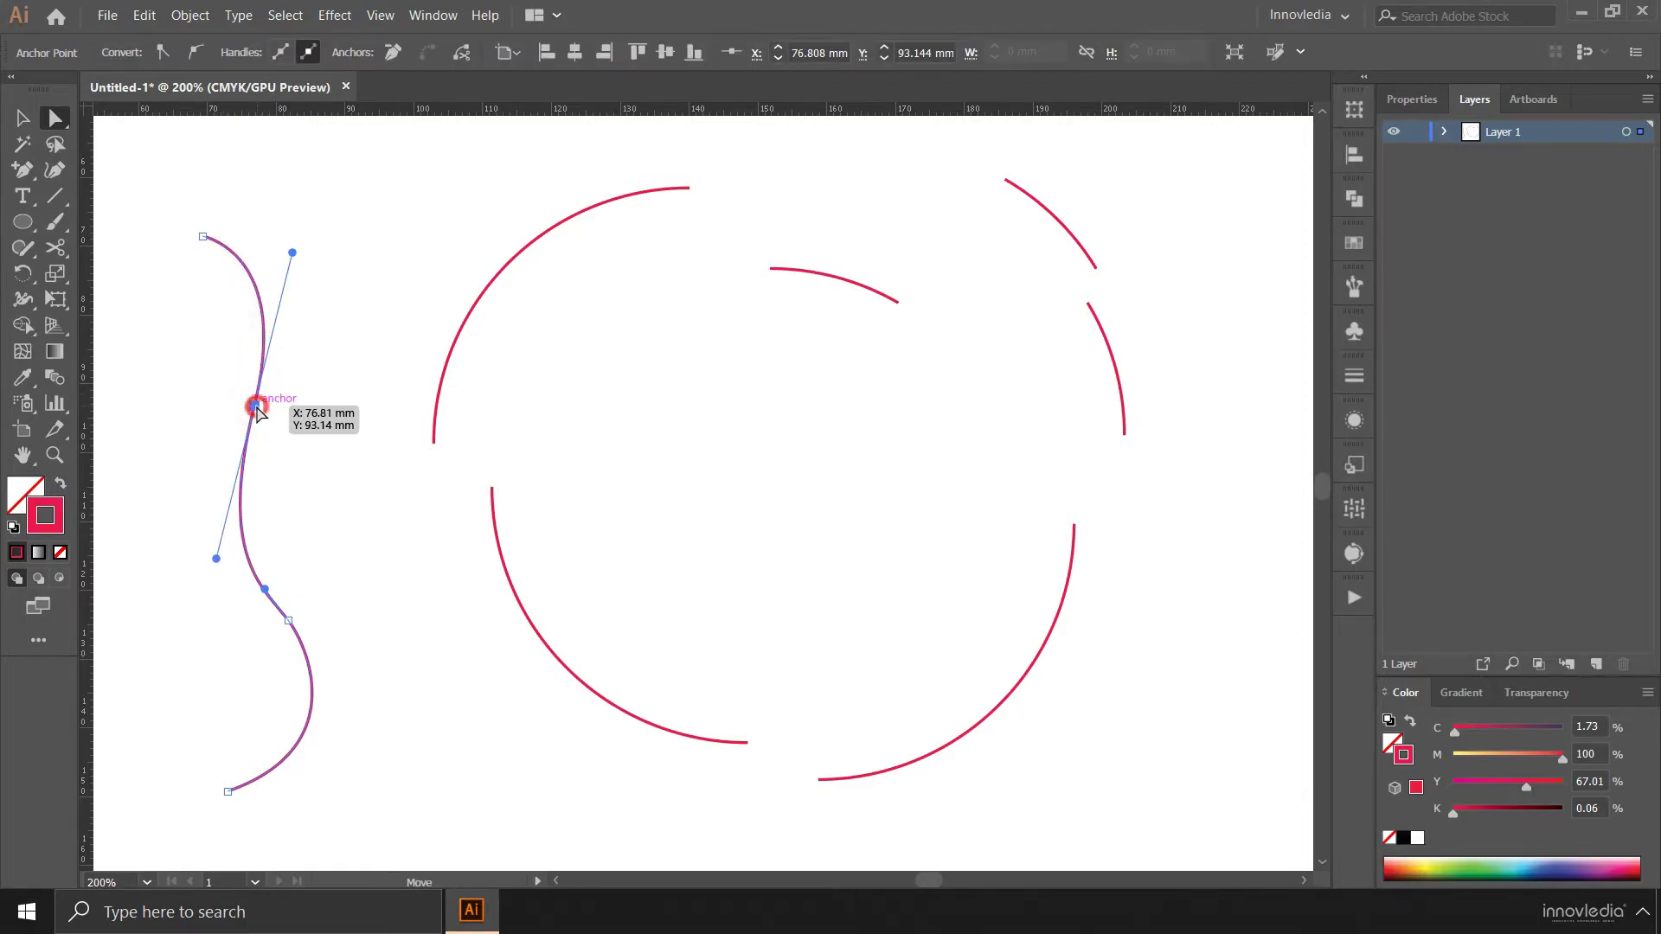
pyautogui.click(288, 623)
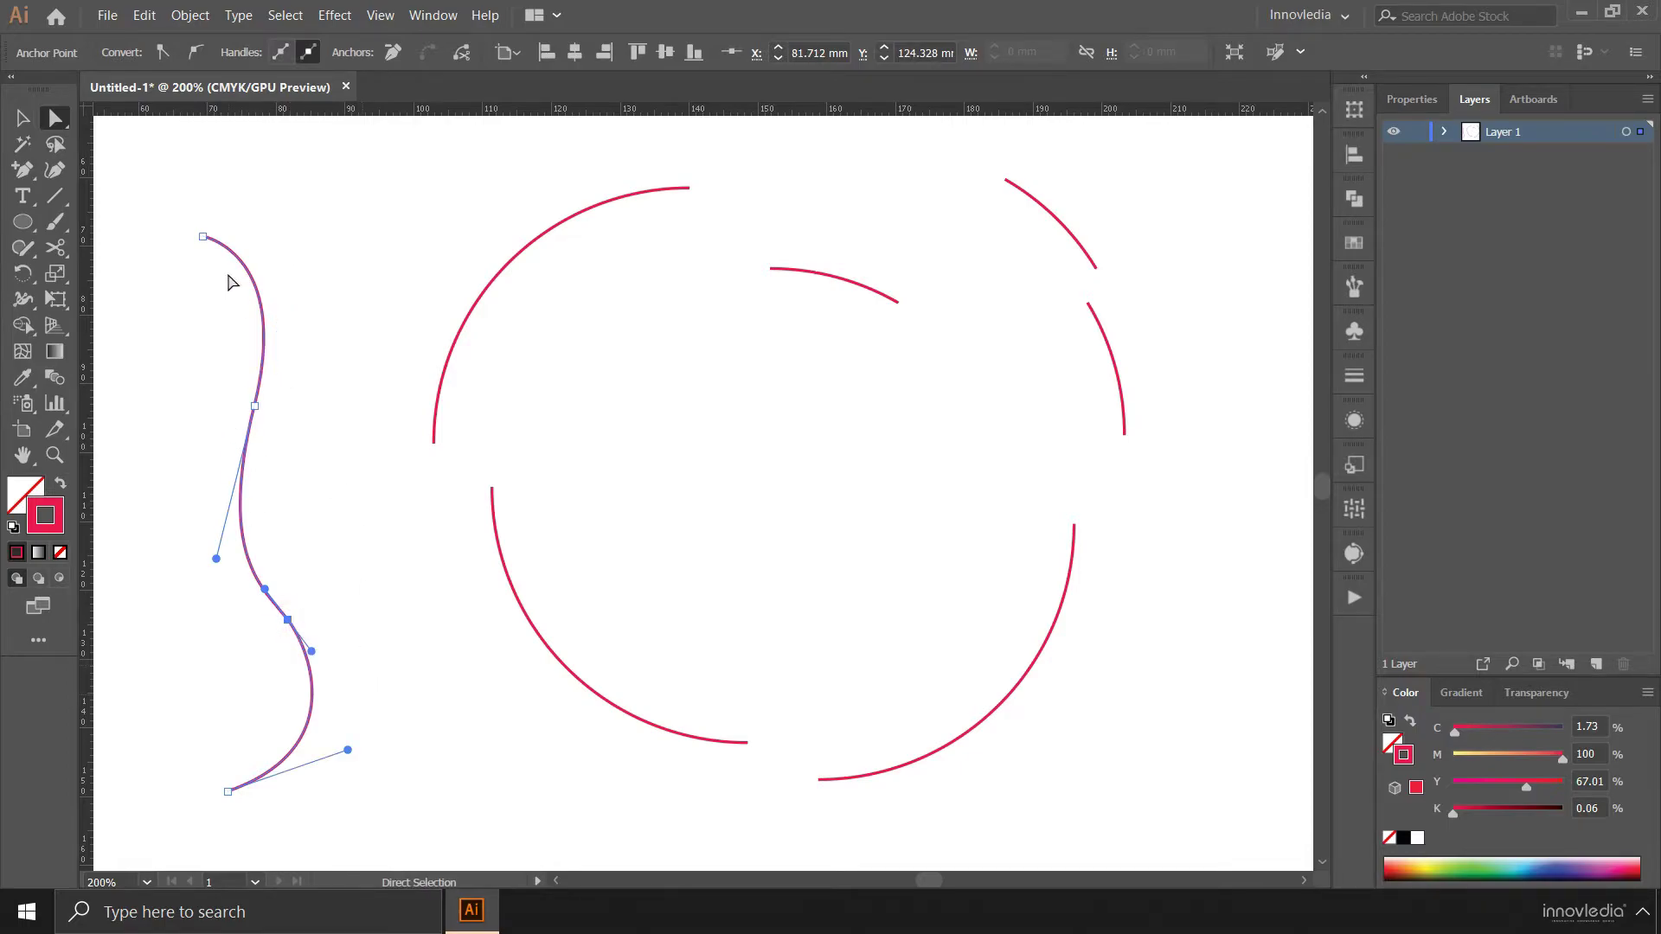
pyautogui.click(203, 236)
pyautogui.click(227, 791)
pyautogui.click(288, 620)
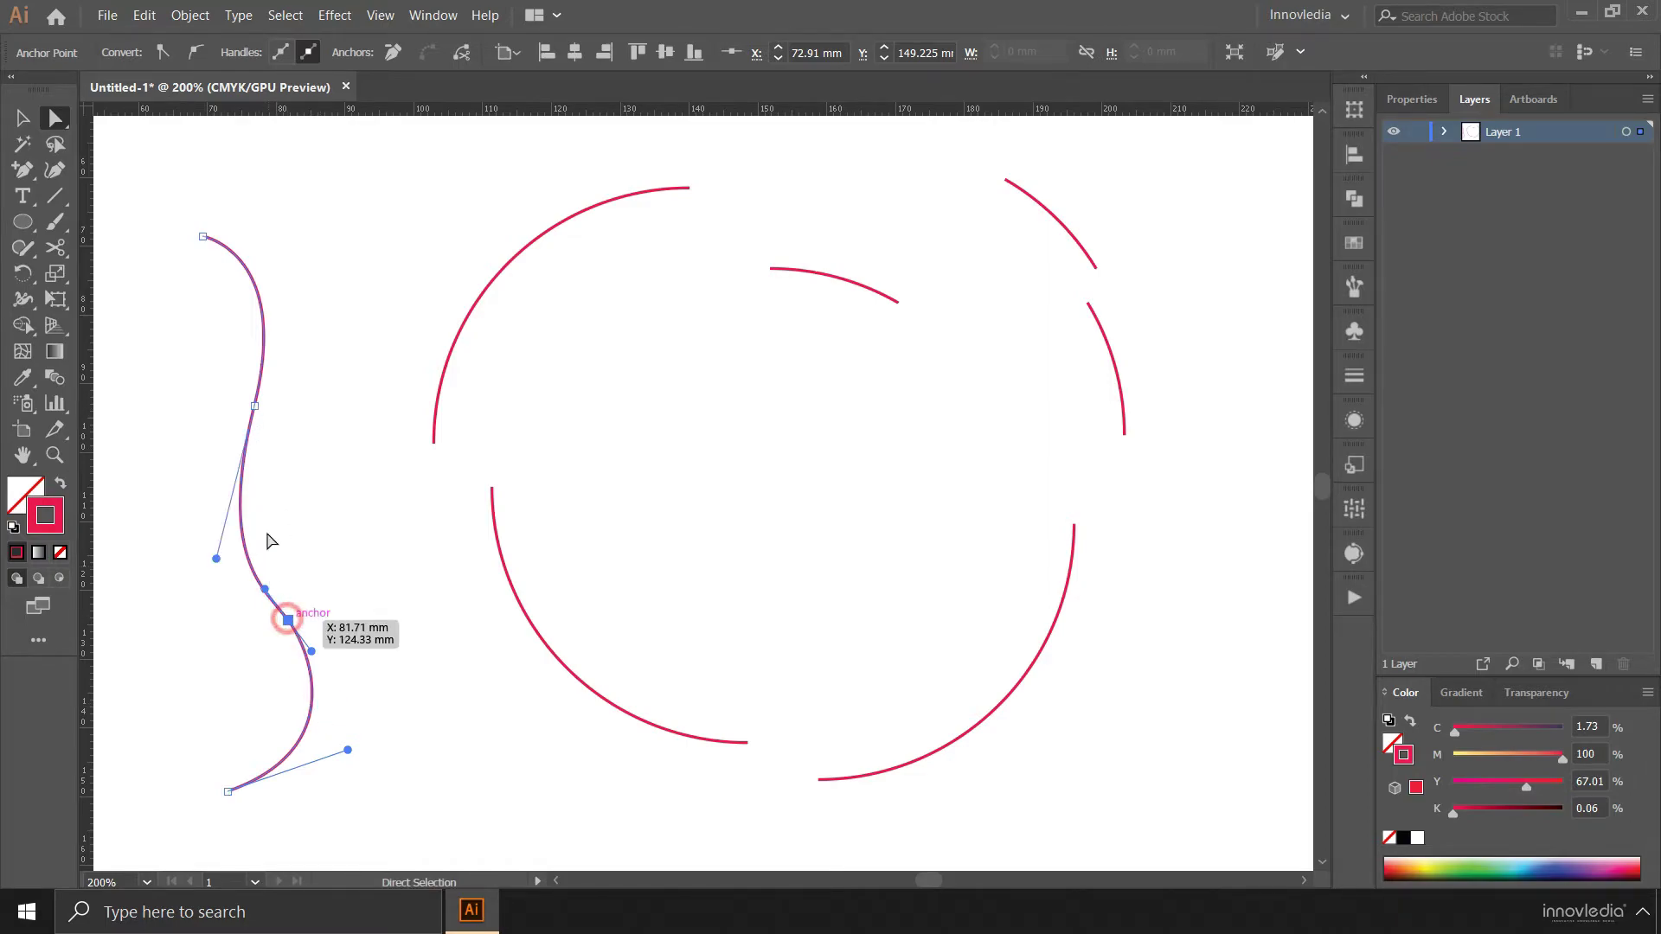
pyautogui.click(203, 237)
pyautogui.click(228, 792)
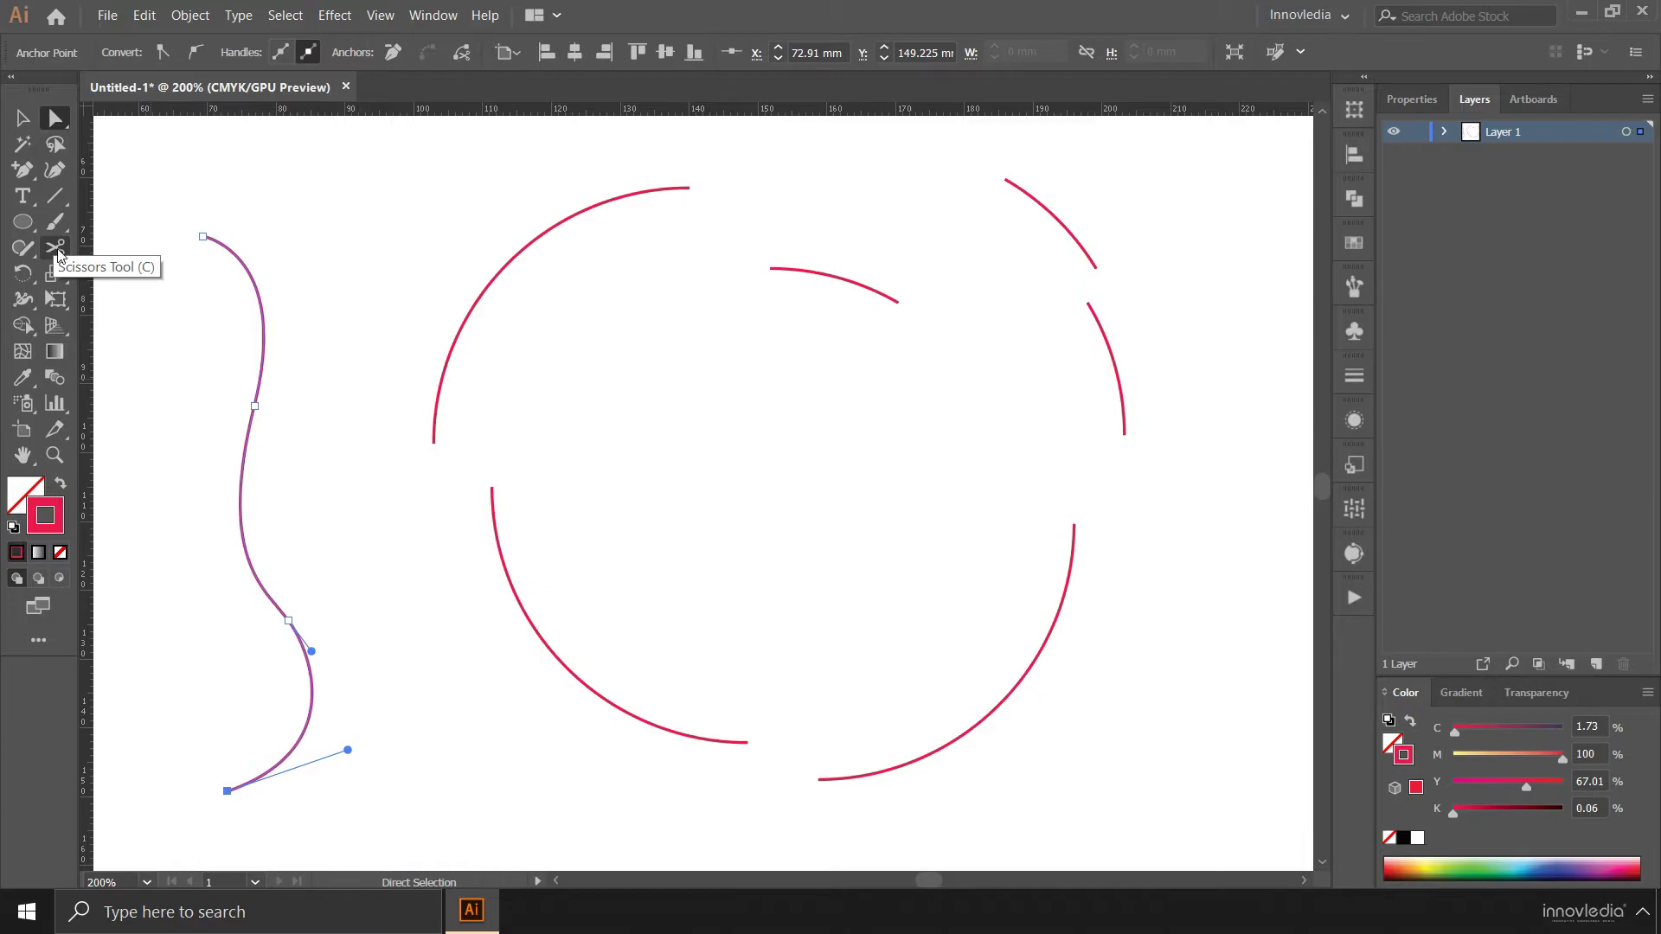
# Step: Cut the wavy line with the Scissors tool at its two middle anchors
pyautogui.click(56, 250)
pyautogui.click(256, 406)
pyautogui.click(288, 619)
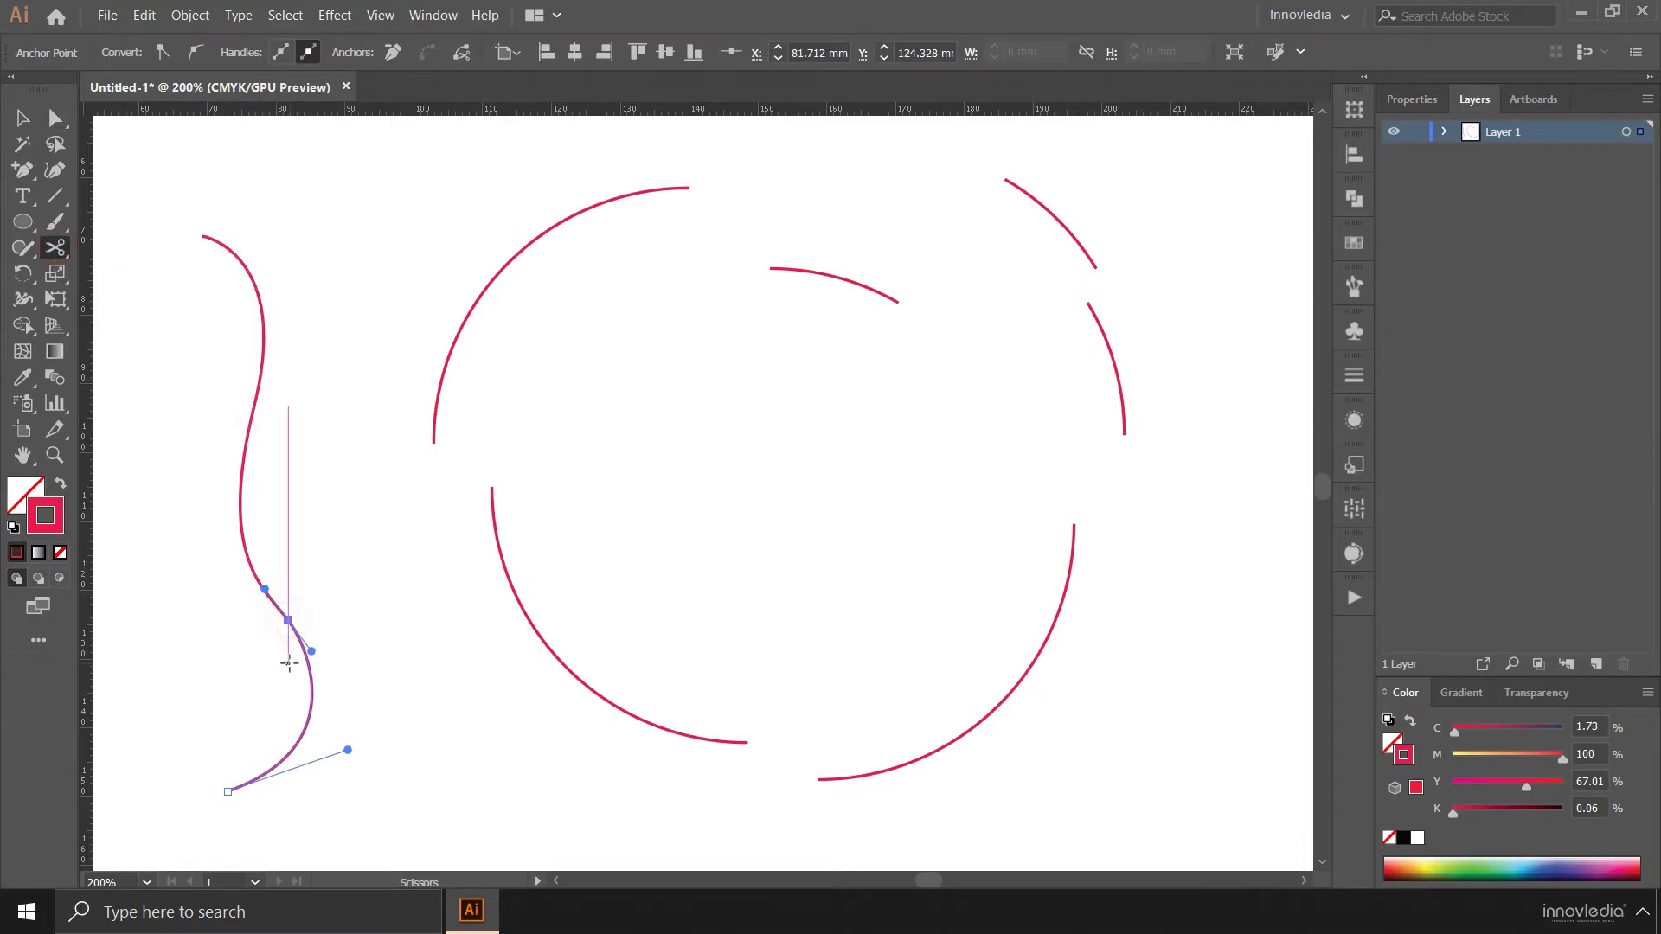
pyautogui.click(24, 121)
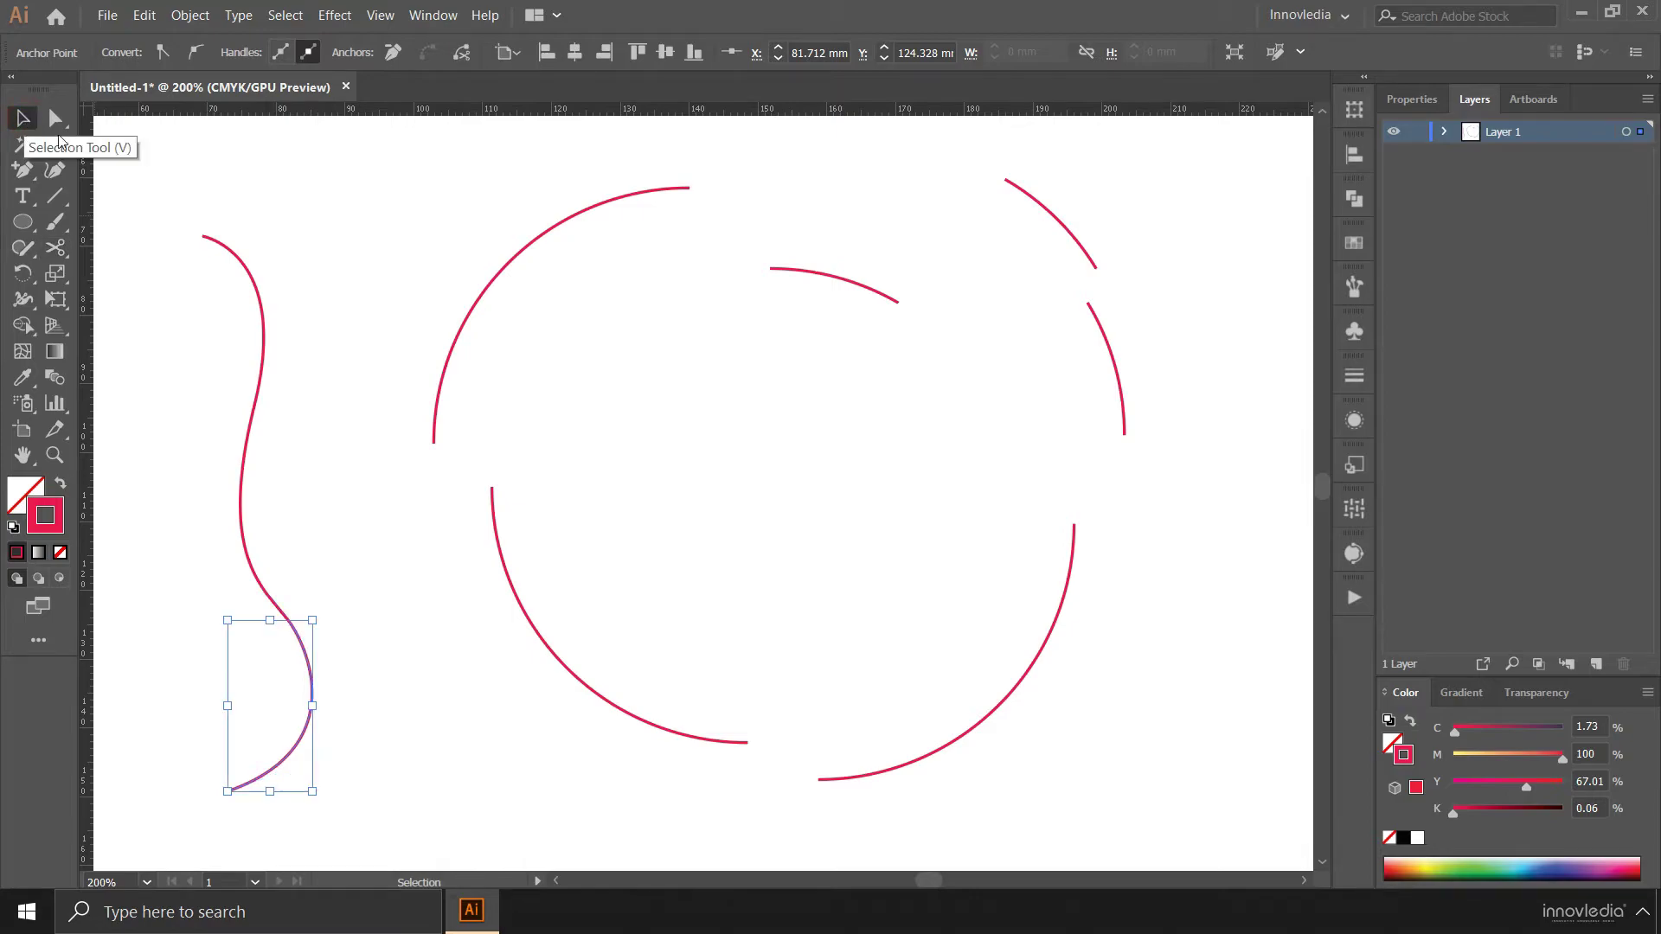
# Step: Move the top piece up-right, the middle piece left and the bottom piece right
pyautogui.click(342, 206)
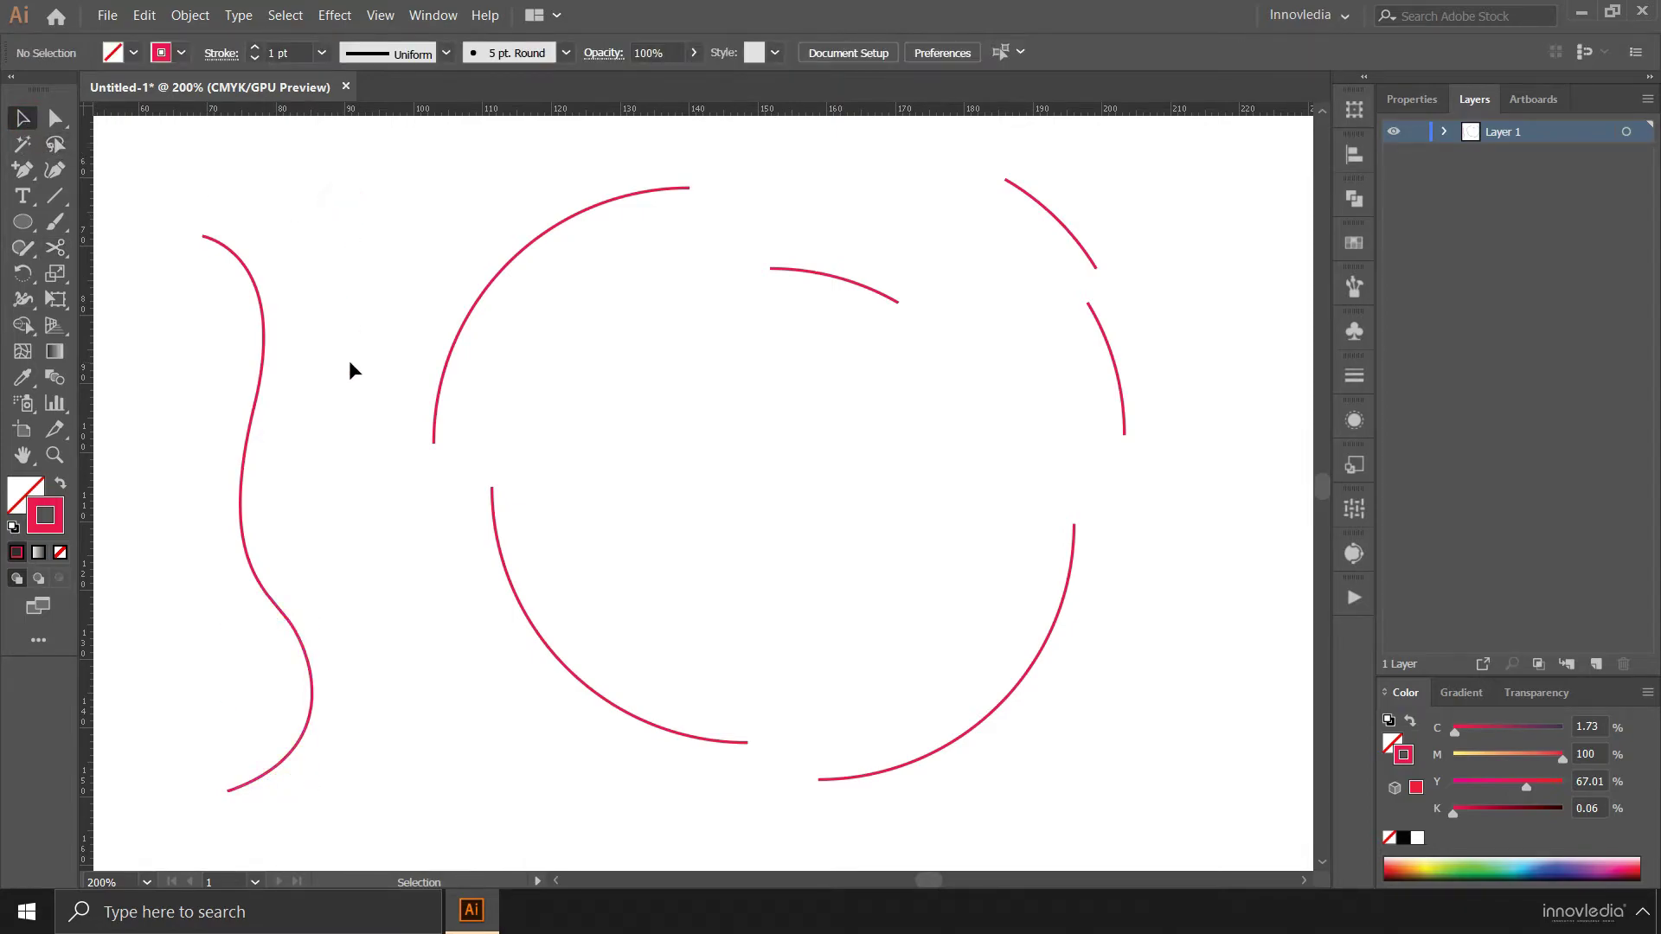
pyautogui.click(253, 275)
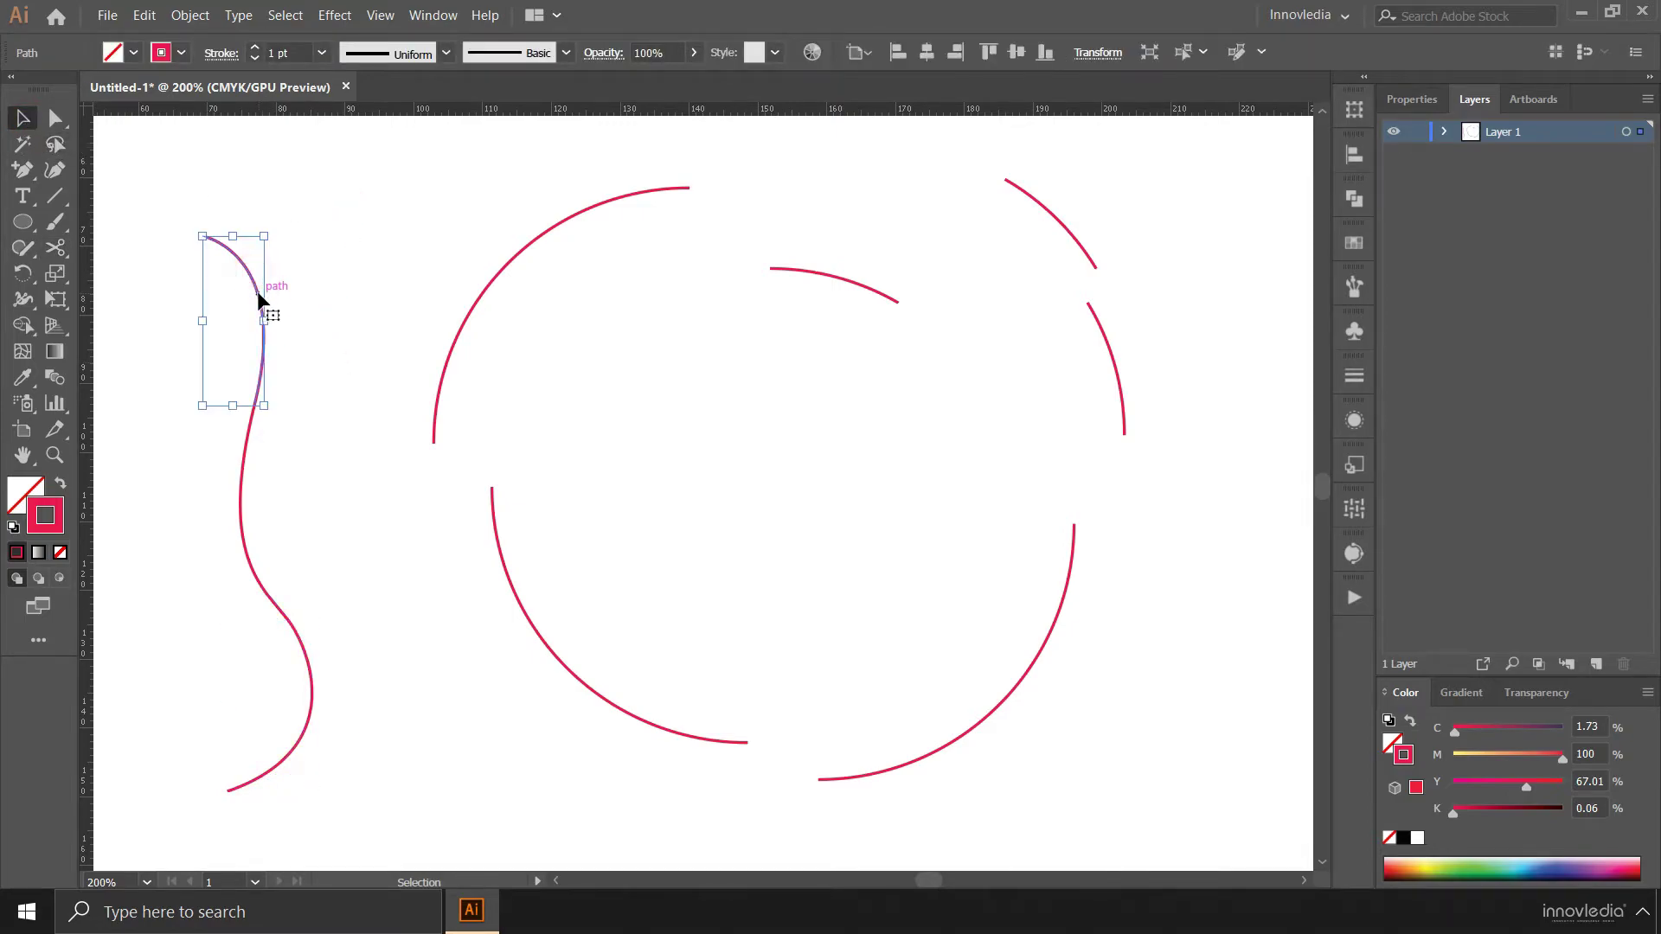
pyautogui.moveTo(258, 296); pyautogui.dragTo(340, 240)
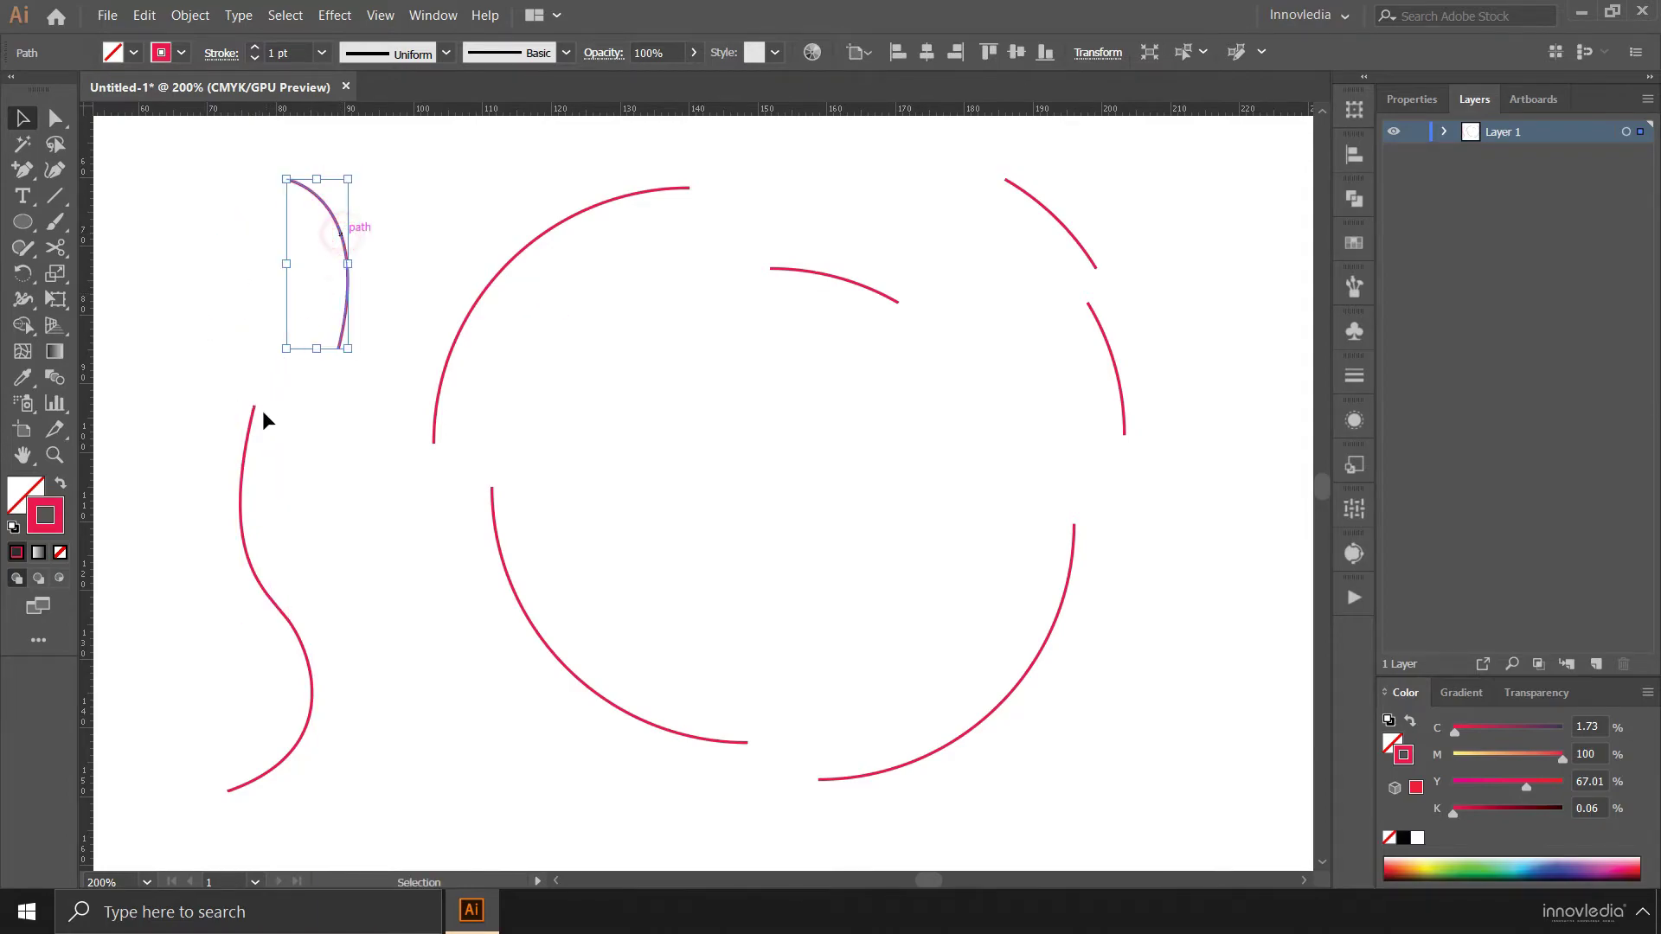
pyautogui.click(247, 443)
pyautogui.moveTo(243, 468); pyautogui.dragTo(202, 464)
pyautogui.click(308, 658)
pyautogui.click(310, 675)
pyautogui.moveTo(312, 676); pyautogui.dragTo(341, 675)
pyautogui.click(381, 579)
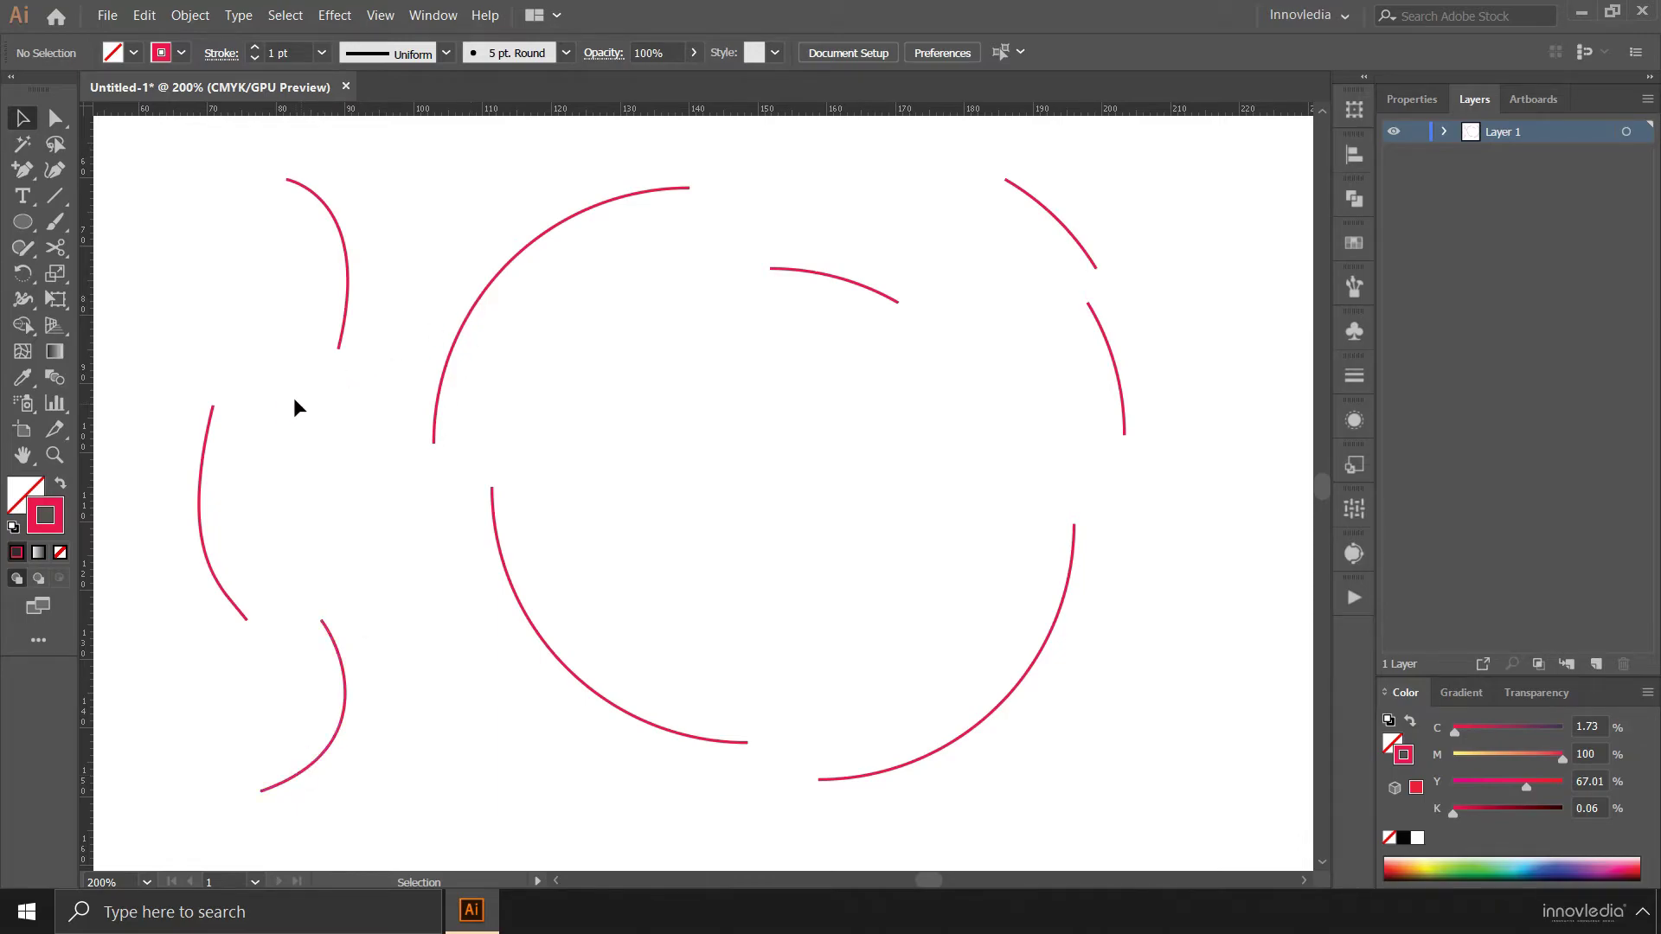
pyautogui.click(204, 445)
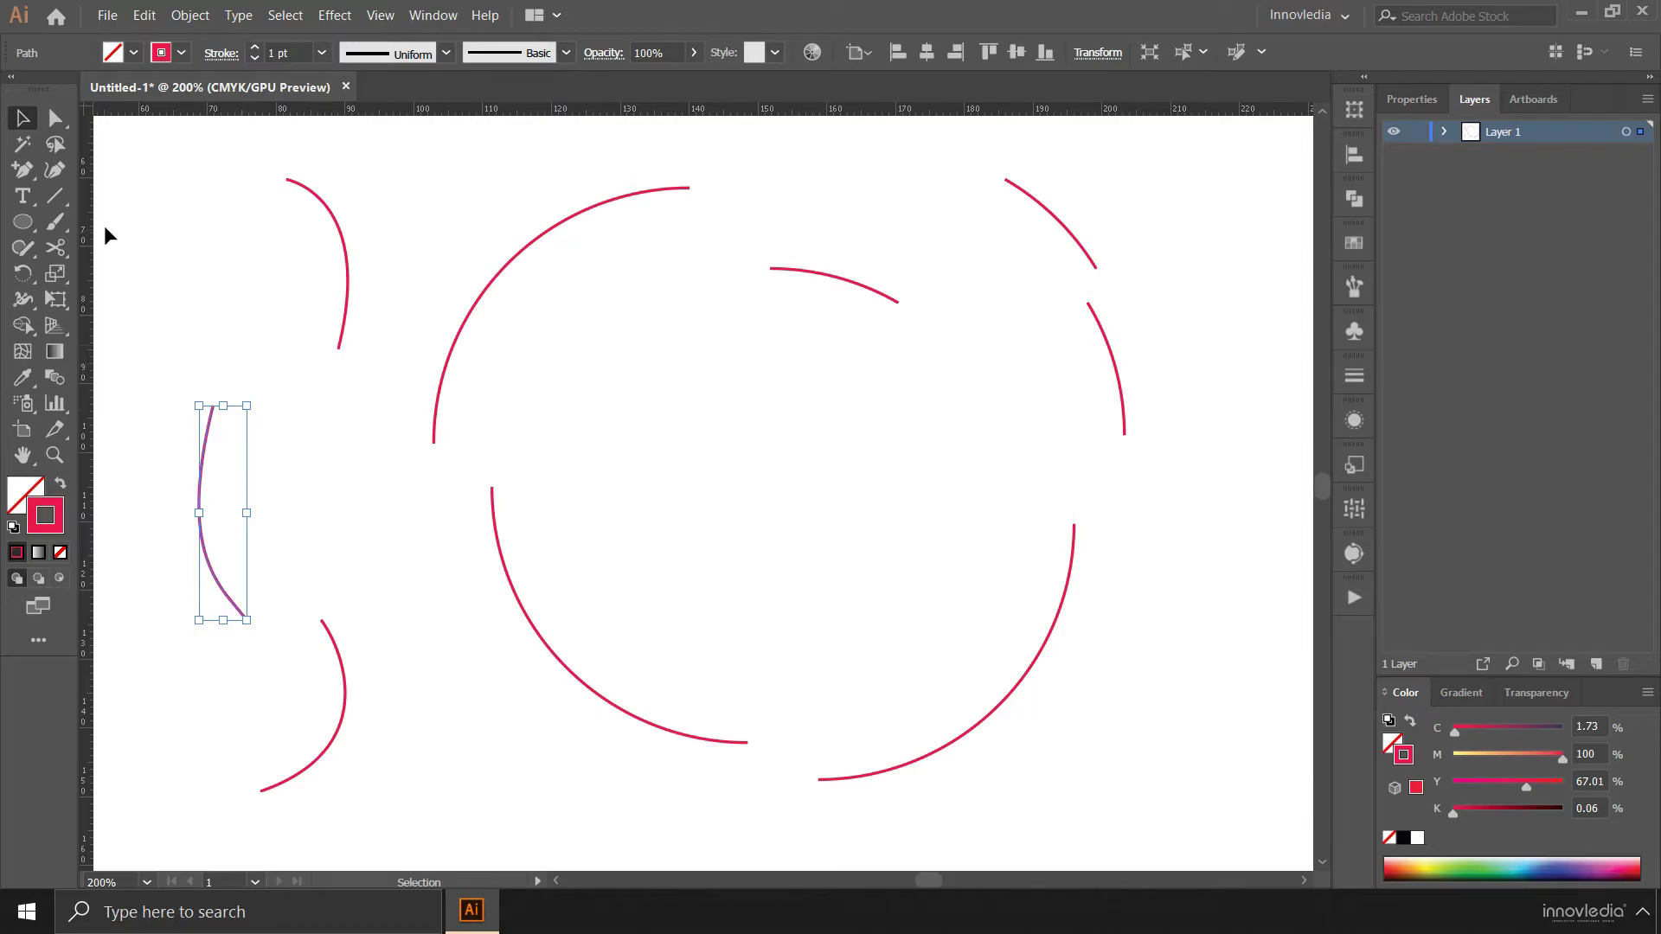
# Step: Add an anchor partway along the middle piece and cut it there with the Scissors tool
pyautogui.click(22, 170)
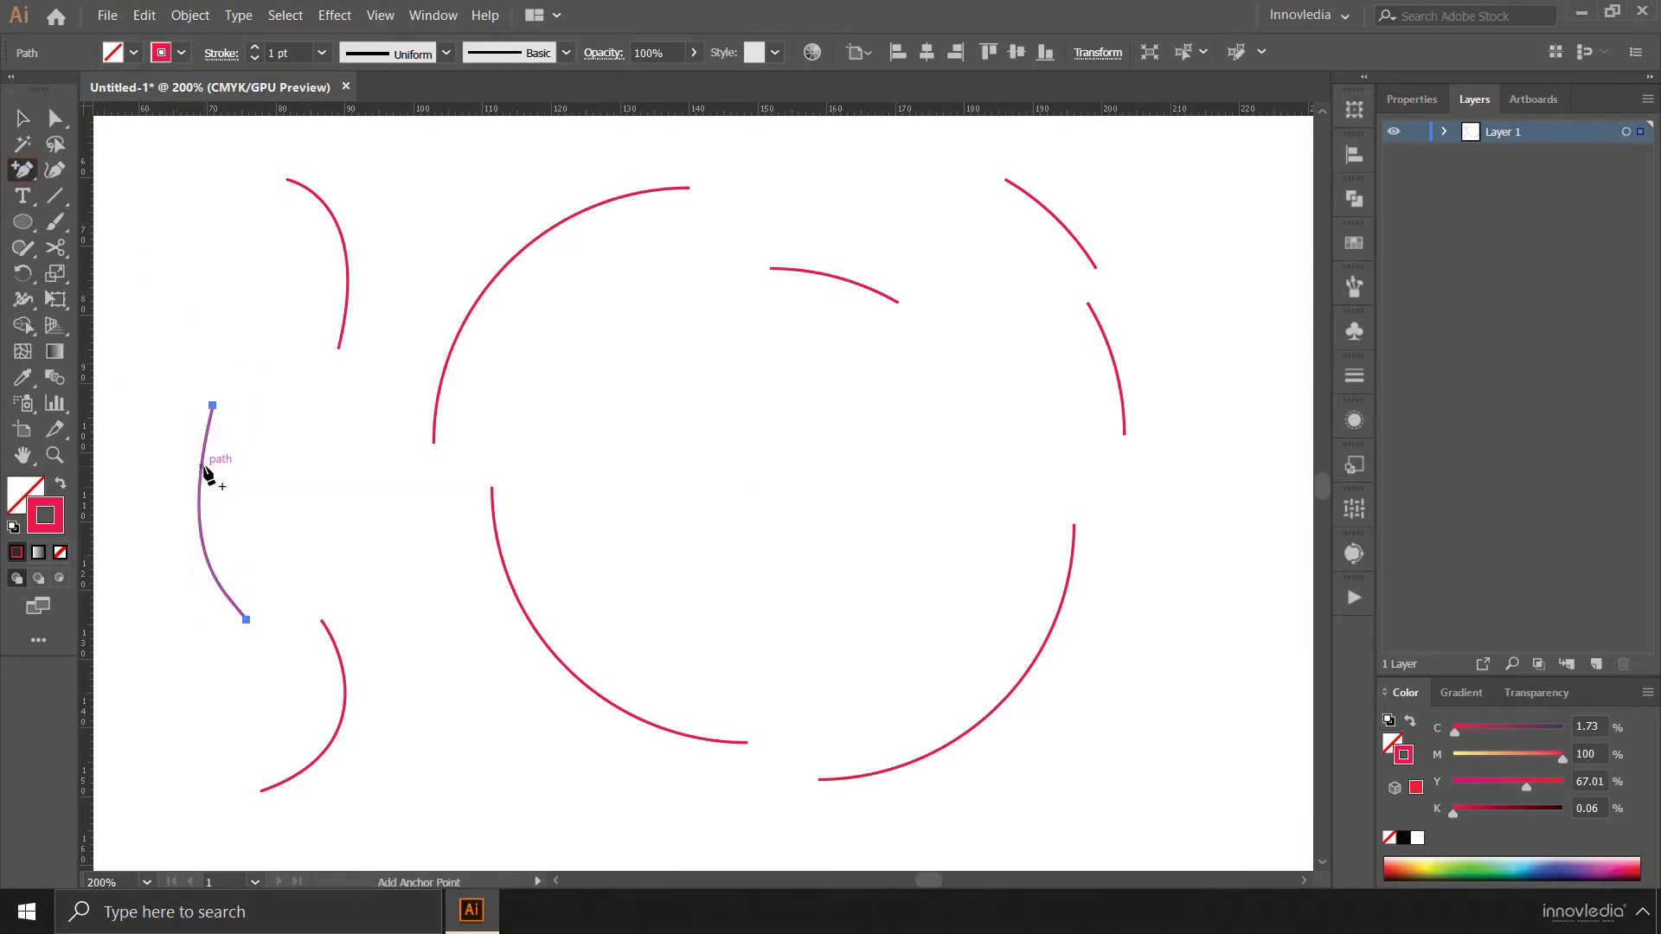
pyautogui.click(198, 515)
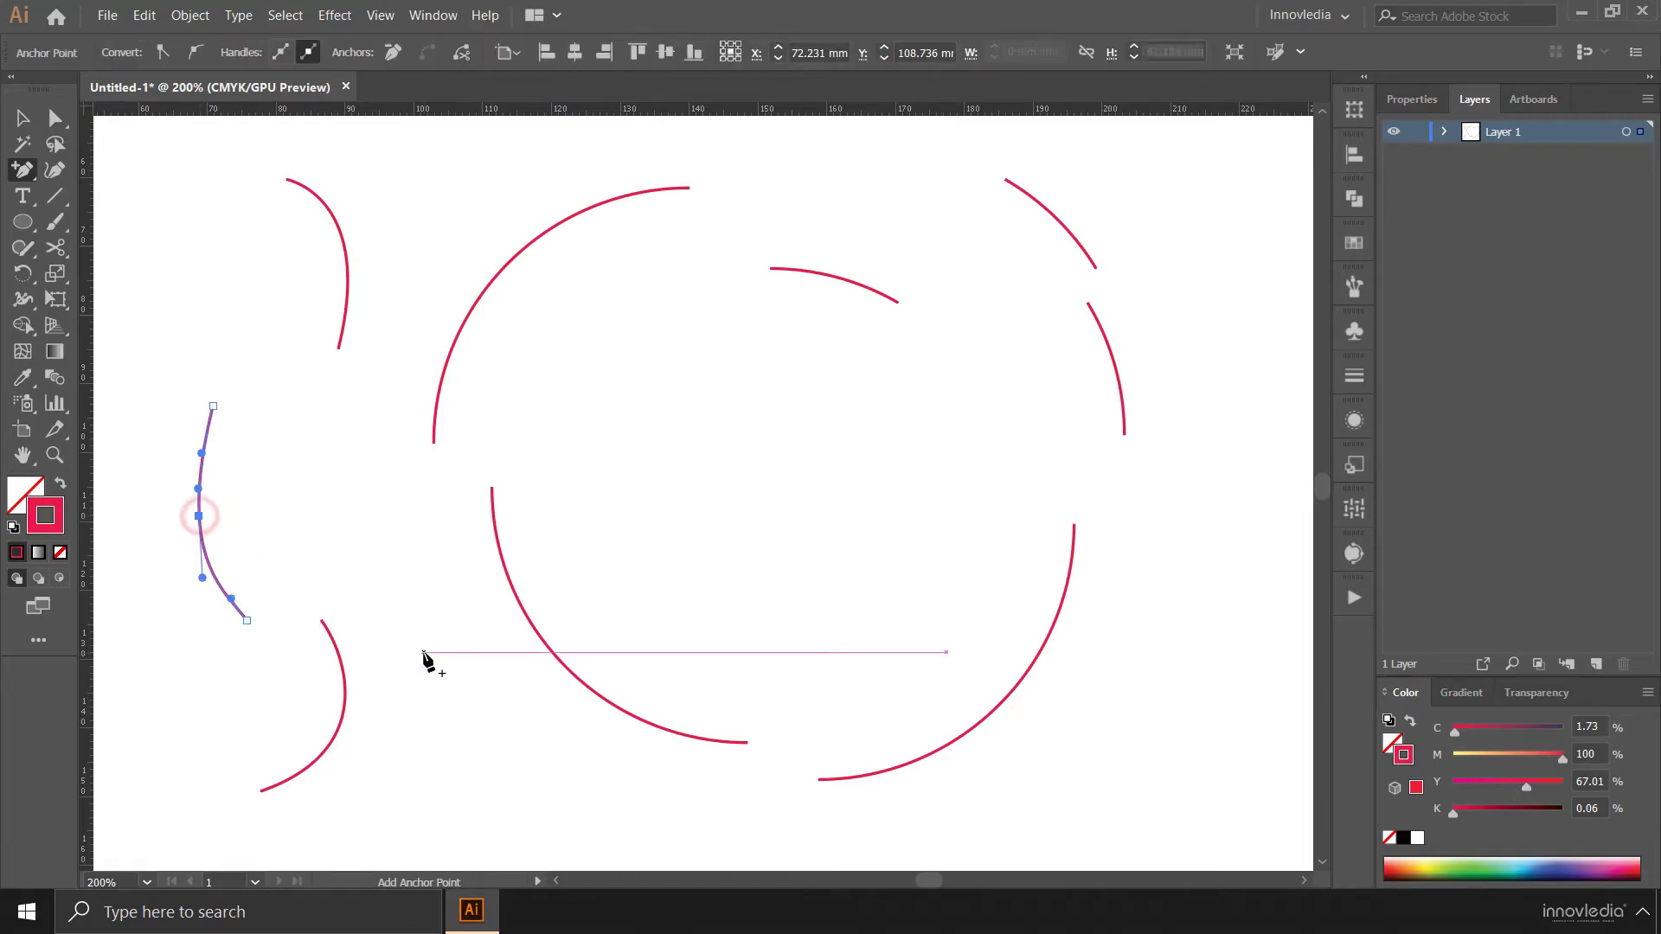
pyautogui.click(54, 249)
pyautogui.click(198, 515)
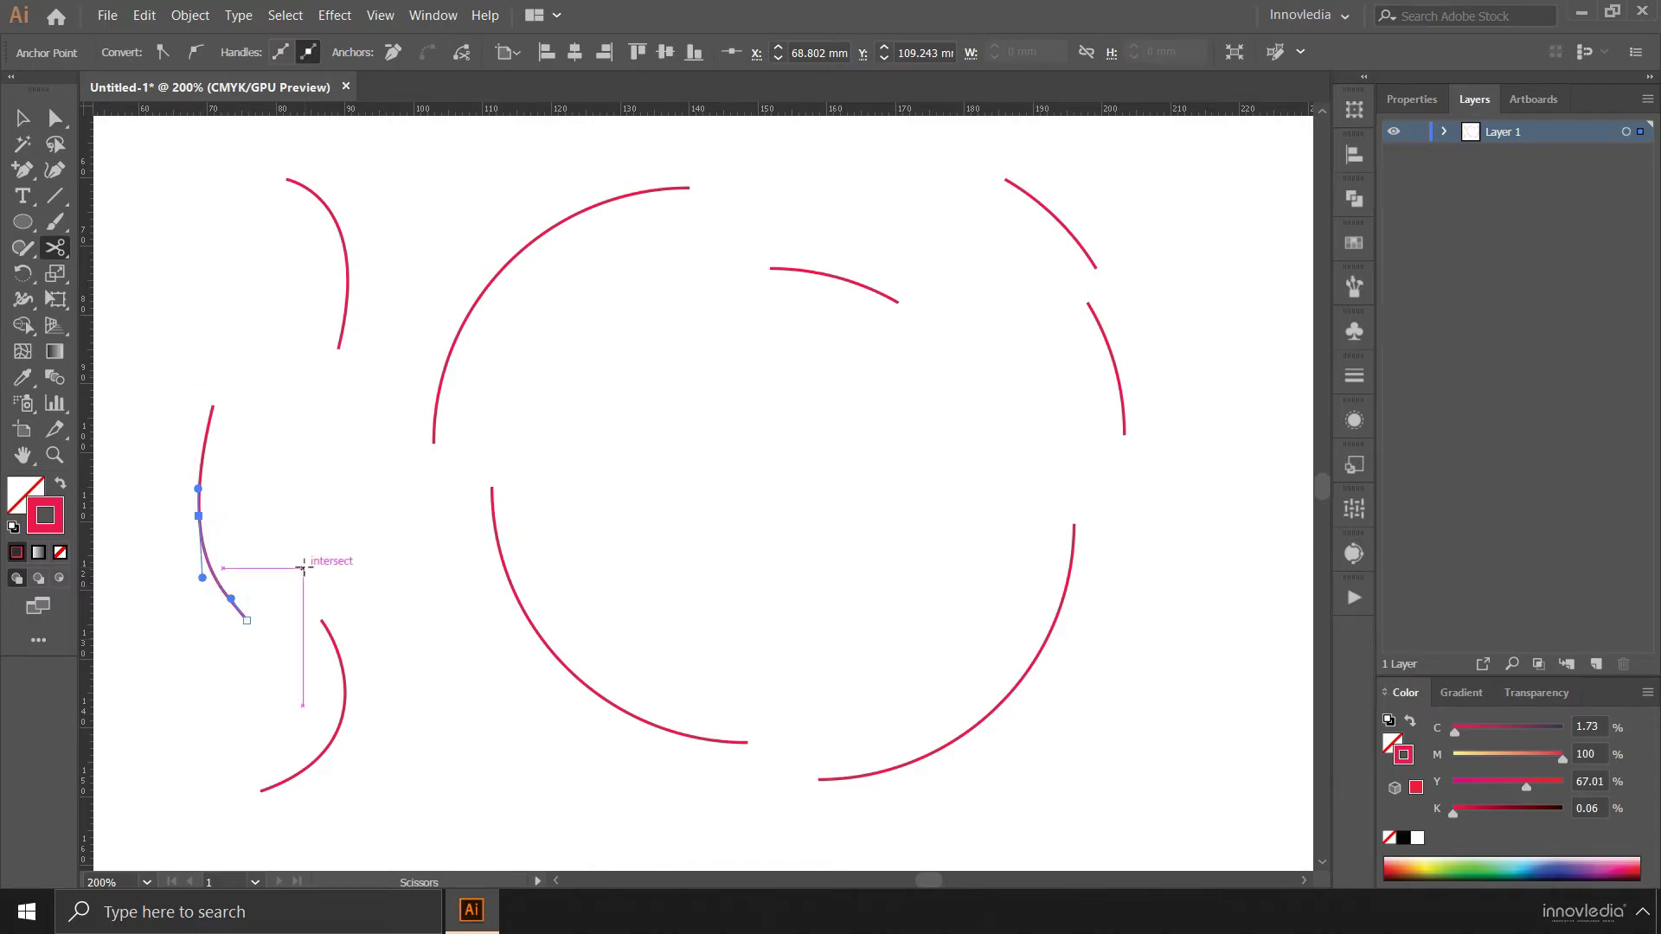
pyautogui.click(22, 117)
# Step: Move the upper half right and the lower half left and down, then select everything
pyautogui.click(182, 216)
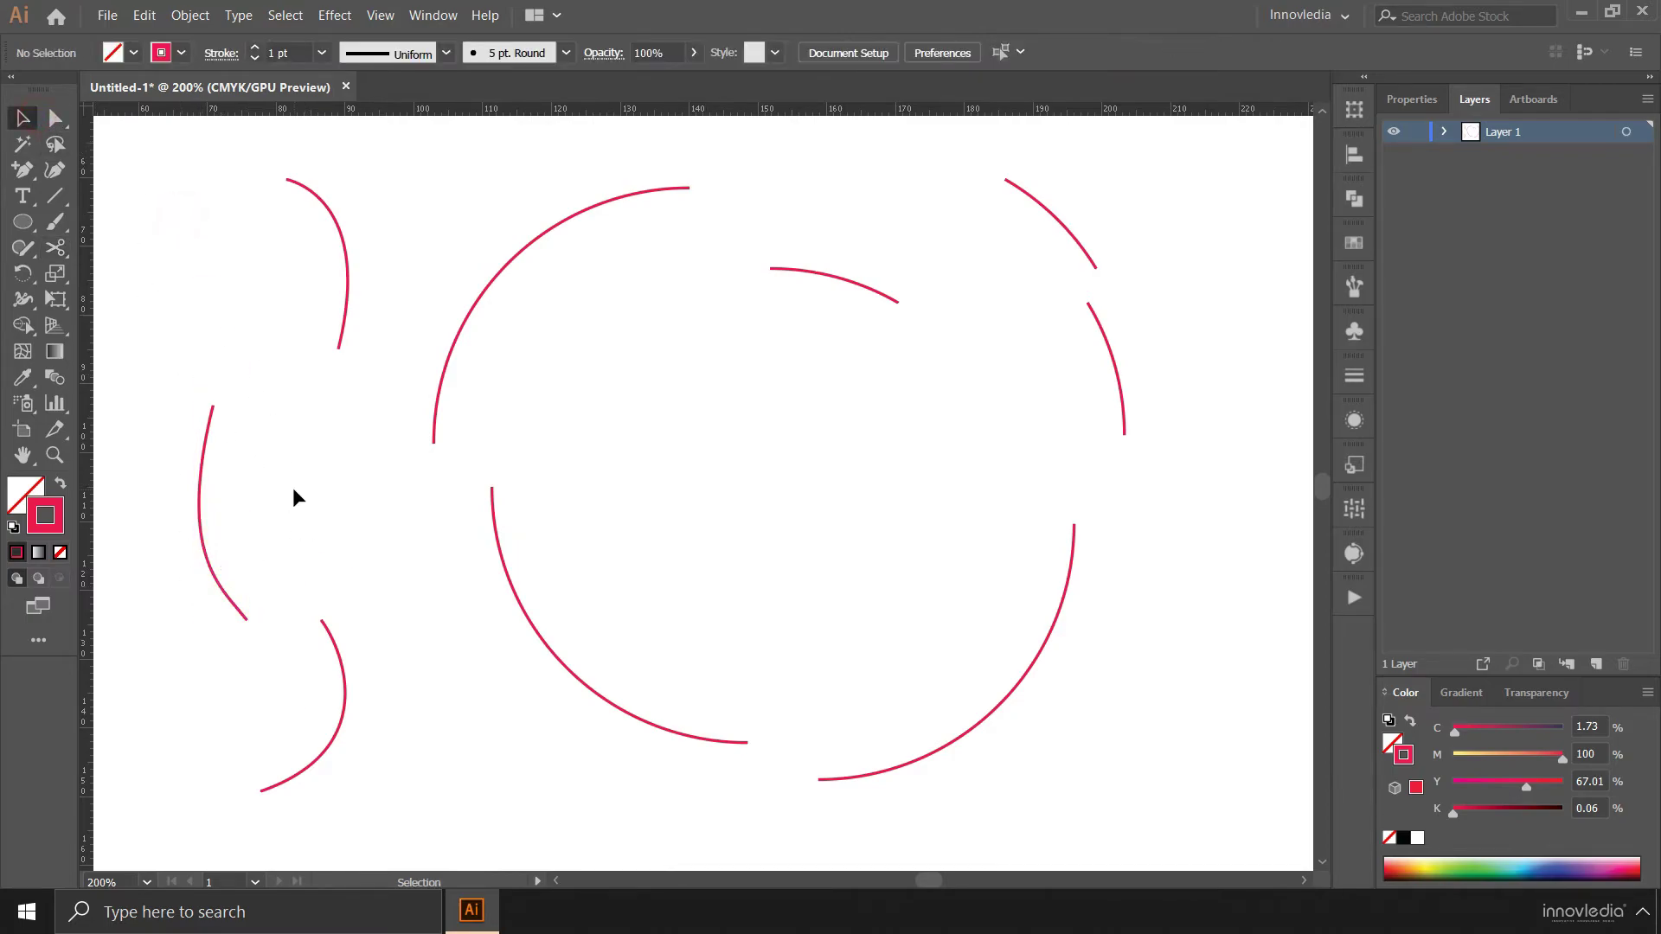
pyautogui.click(205, 445)
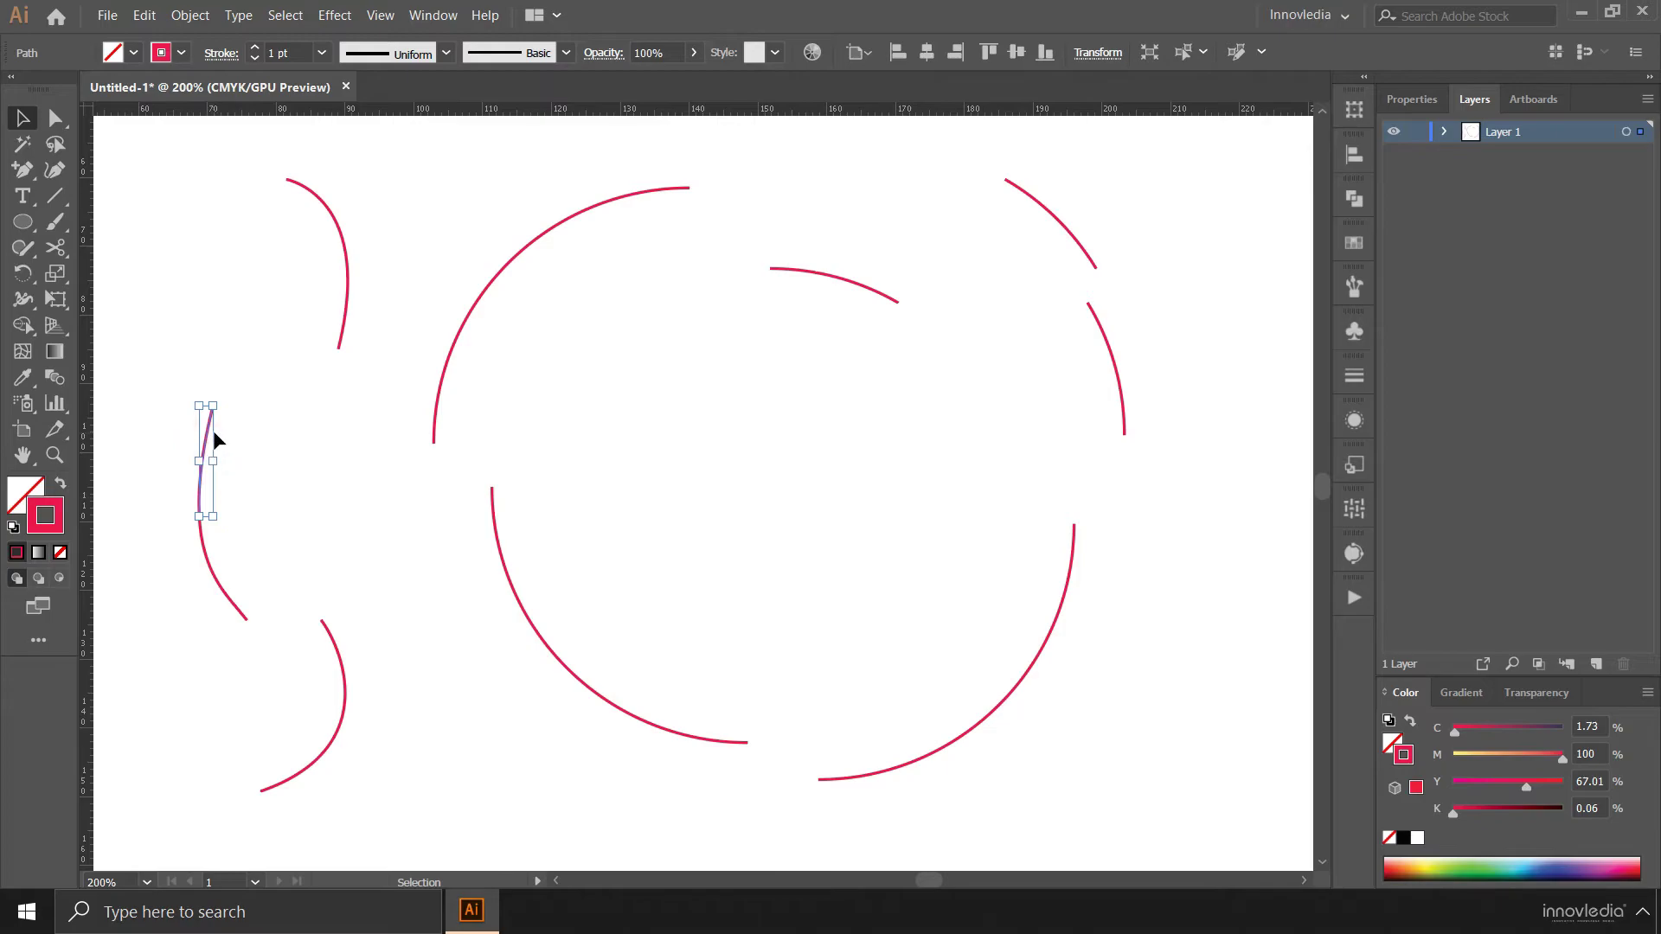
pyautogui.moveTo(205, 443); pyautogui.dragTo(317, 442)
pyautogui.click(210, 571)
pyautogui.moveTo(211, 573); pyautogui.dragTo(156, 612)
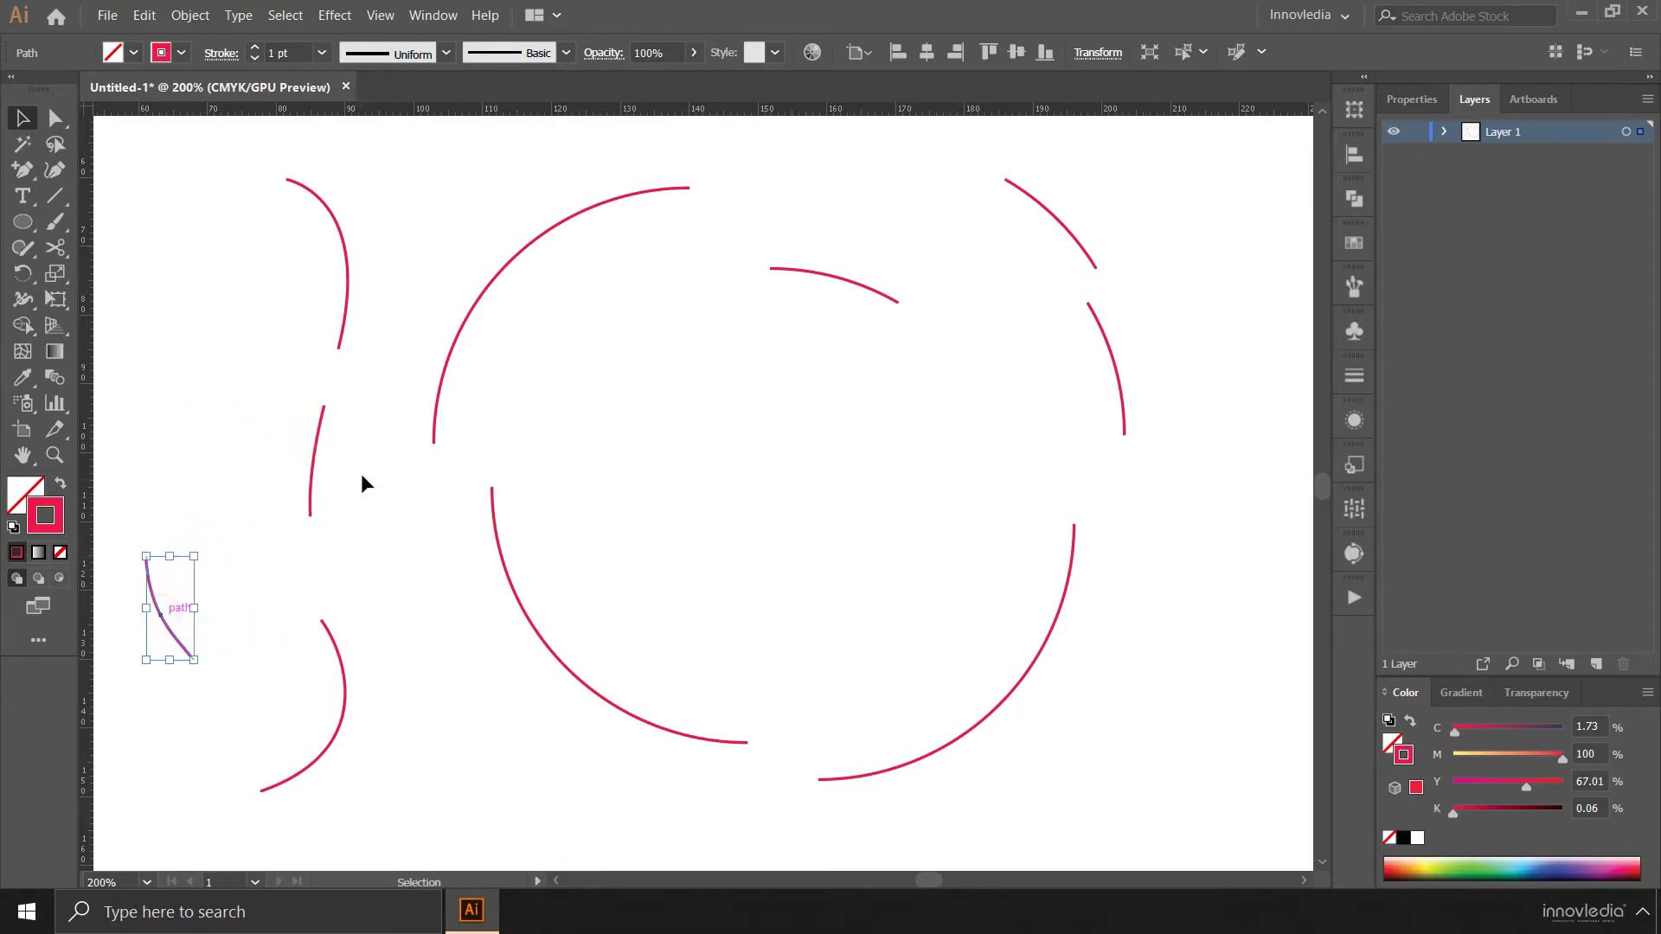
pyautogui.click(367, 531)
pyautogui.moveTo(139, 127); pyautogui.dragTo(1168, 826)
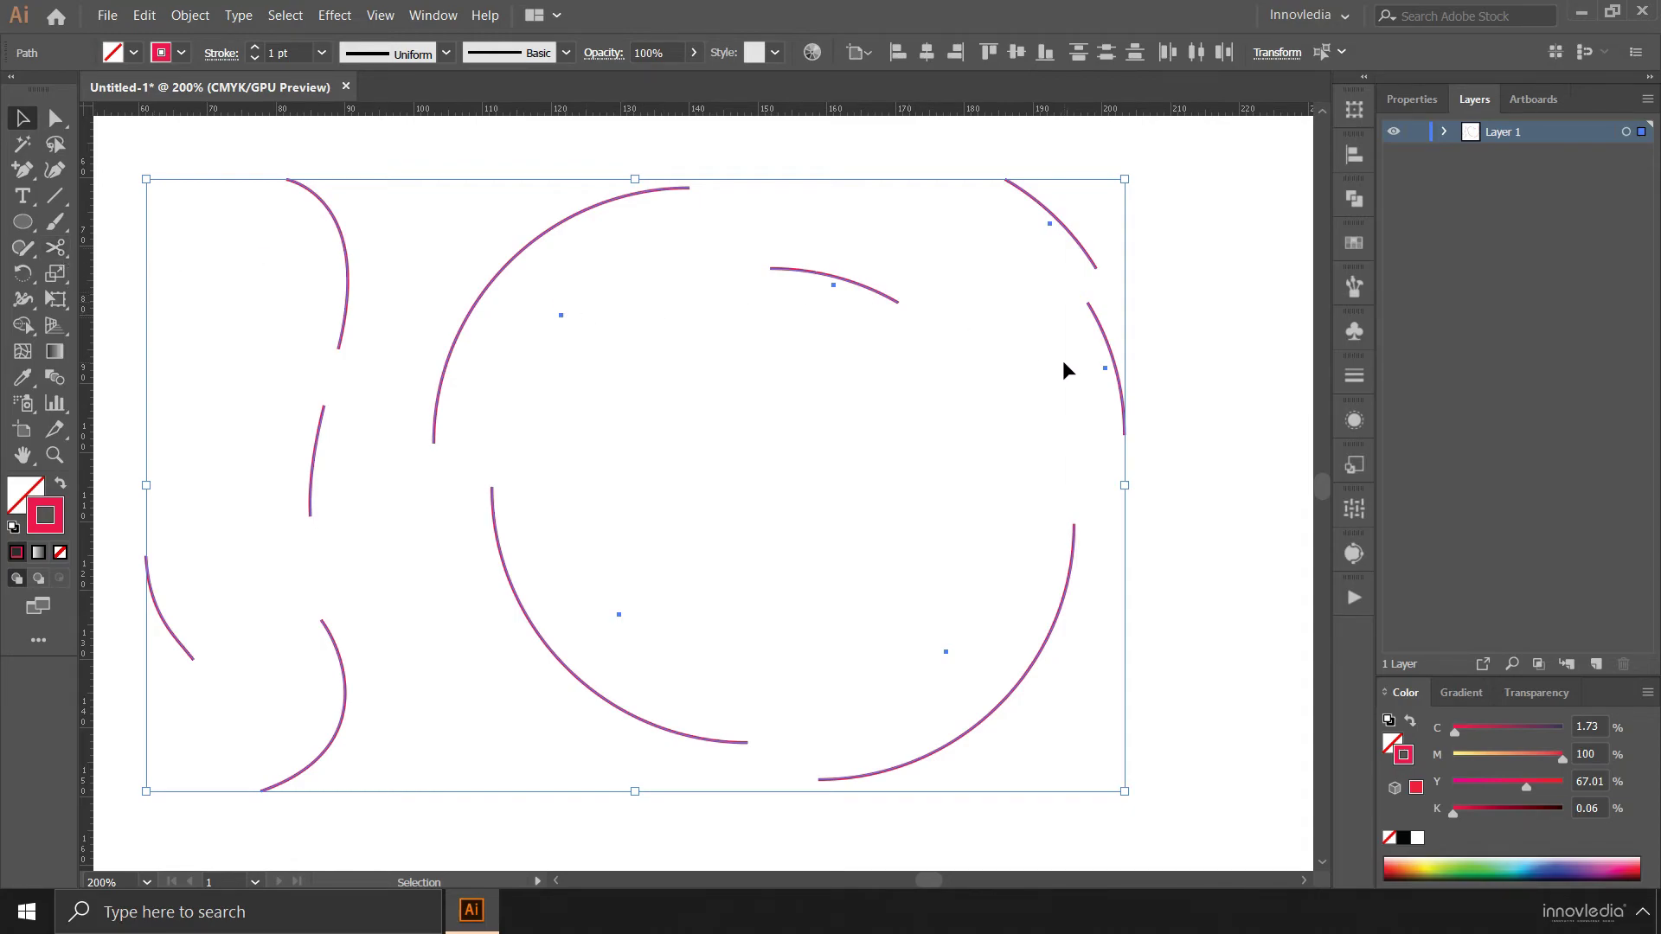
pyautogui.click(1177, 261)
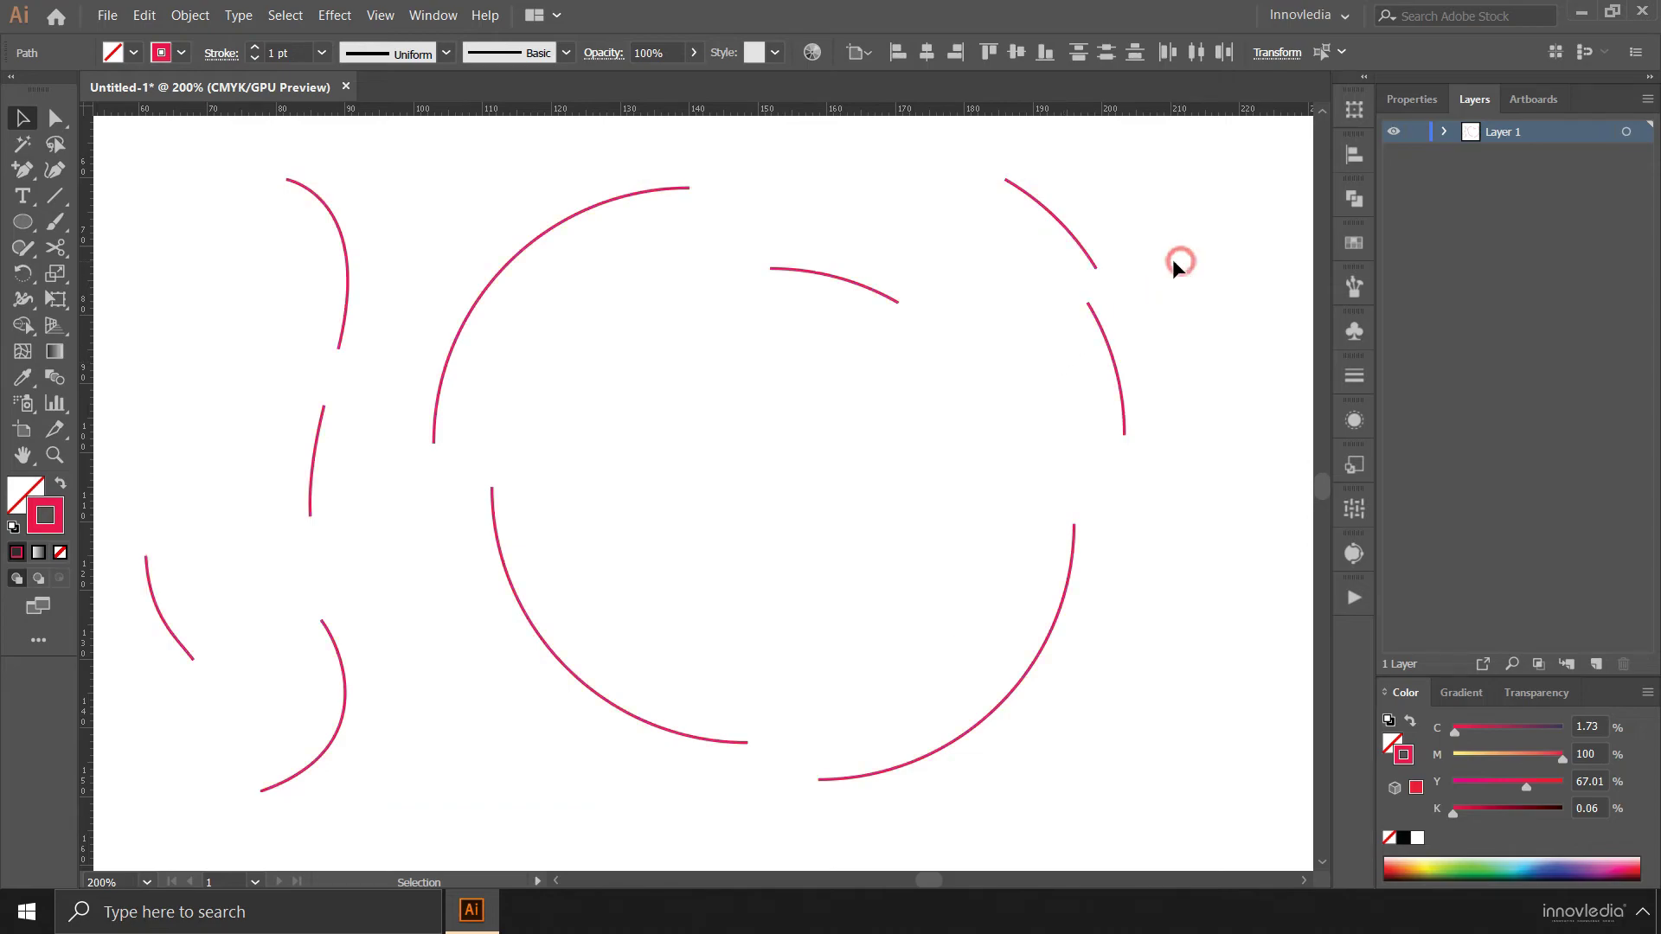
pyautogui.click(509, 264)
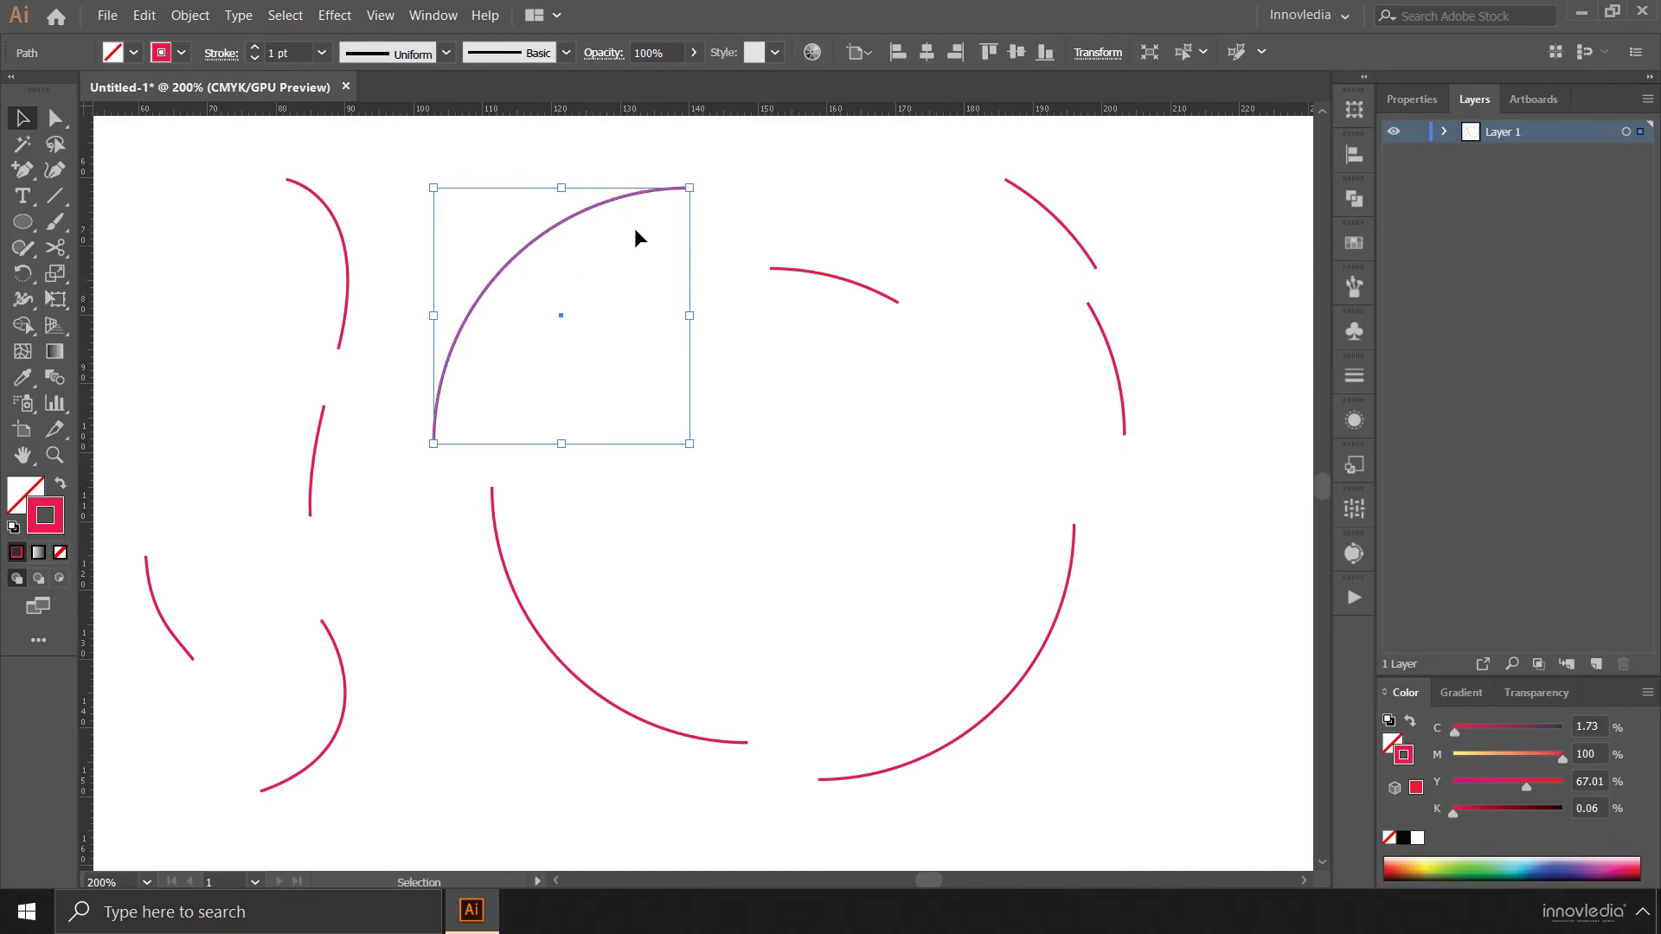
pyautogui.click(911, 152)
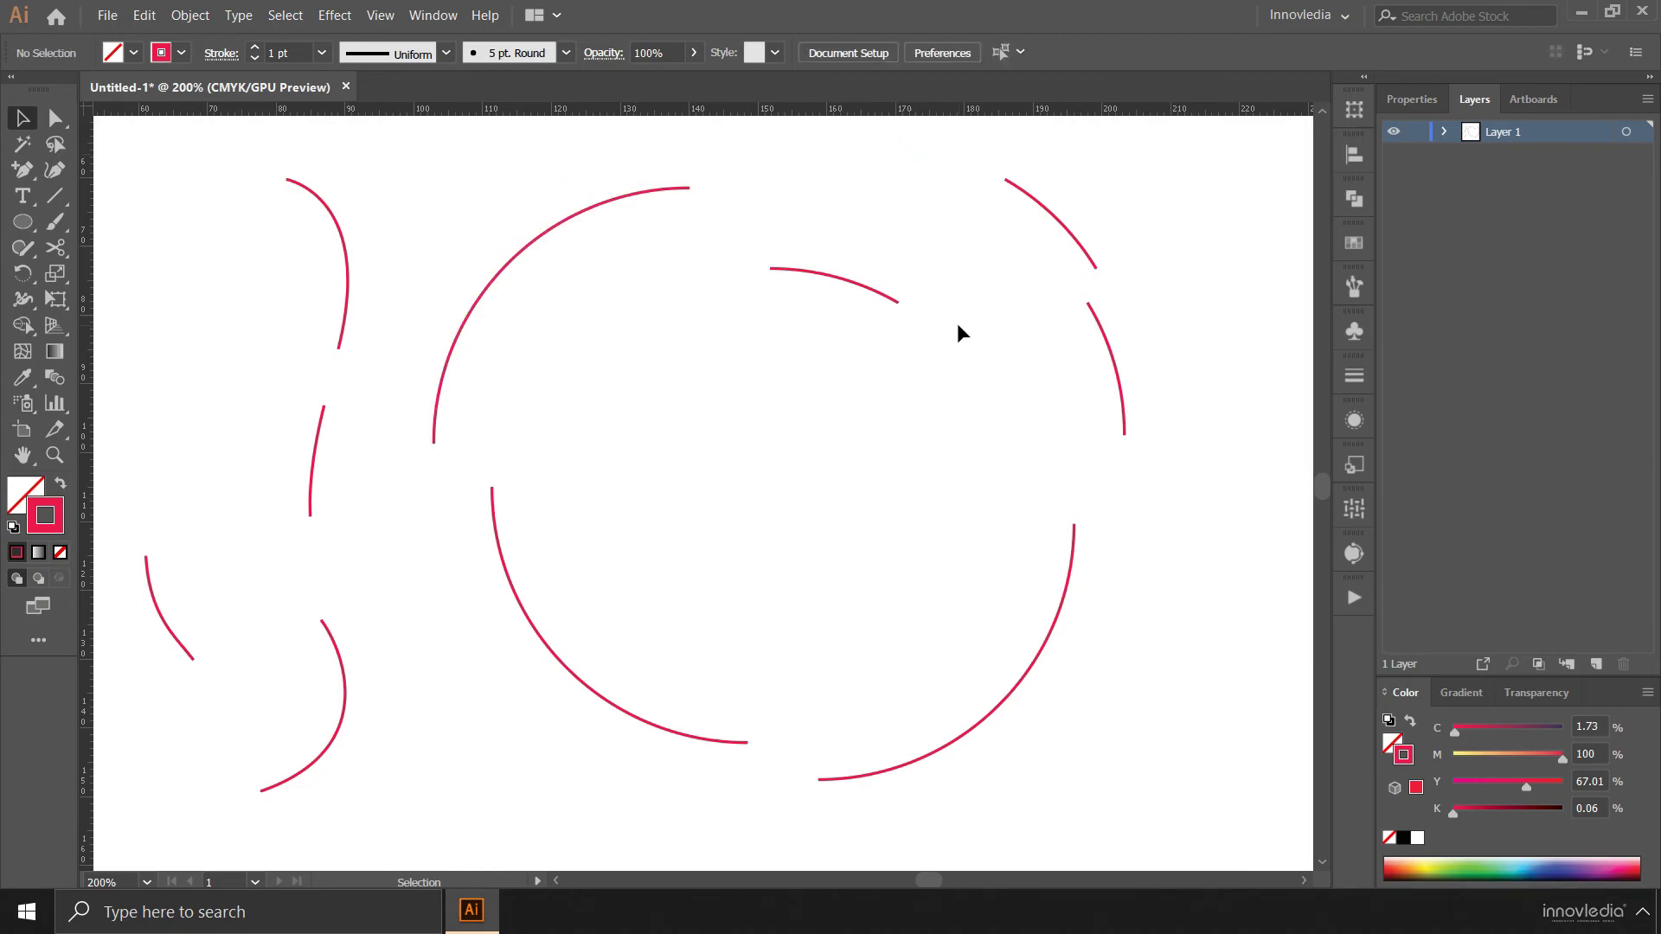